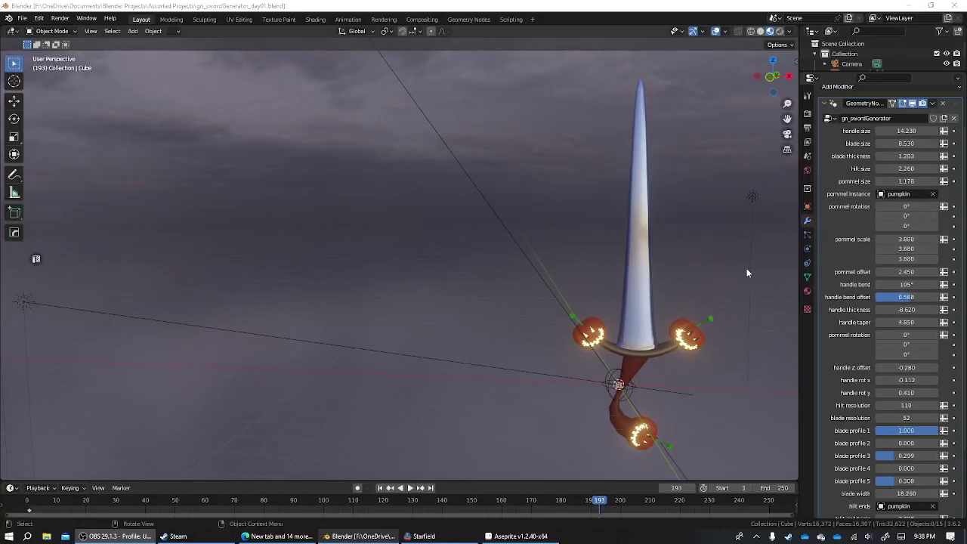
# - Select the sword, hide overlays, then change handle size and enlarge pommel scale to 7.890
pyautogui.moveTo(747, 272)
pyautogui.mouseDown(button='middle')
pyautogui.moveTo(685, 237)
pyautogui.moveTo(606, 255)
pyautogui.mouseUp(button='middle')
pyautogui.click(625, 254)
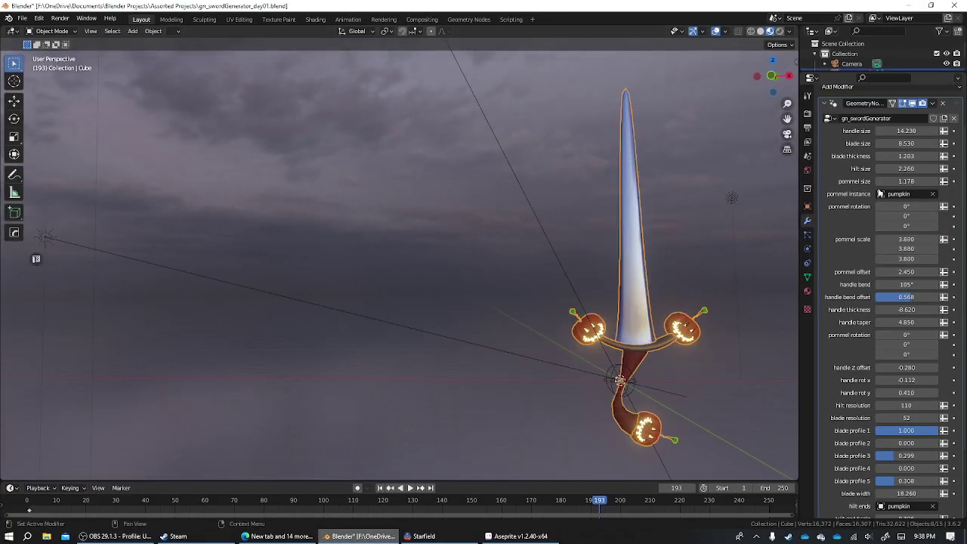
pyautogui.hotkey('shift', 'alt', 'z')
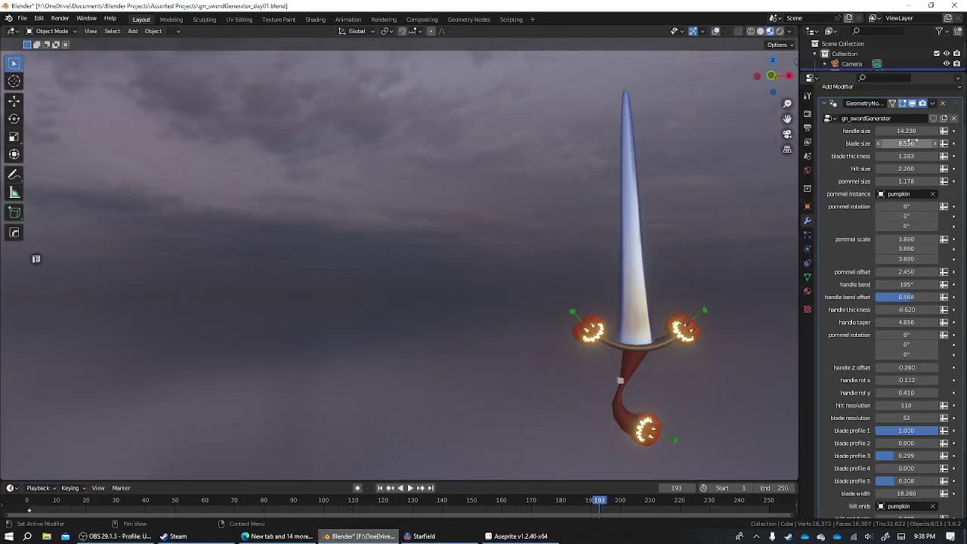
pyautogui.moveTo(907, 131)
pyautogui.mouseDown()
pyautogui.moveTo(937, 130)
pyautogui.moveTo(876, 131)
pyautogui.moveTo(929, 144)
pyautogui.moveTo(914, 144)
pyautogui.moveTo(924, 143)
pyautogui.moveTo(910, 156)
pyautogui.moveTo(930, 156)
pyautogui.moveTo(907, 155)
pyautogui.moveTo(918, 169)
pyautogui.moveTo(903, 168)
pyautogui.mouseUp()
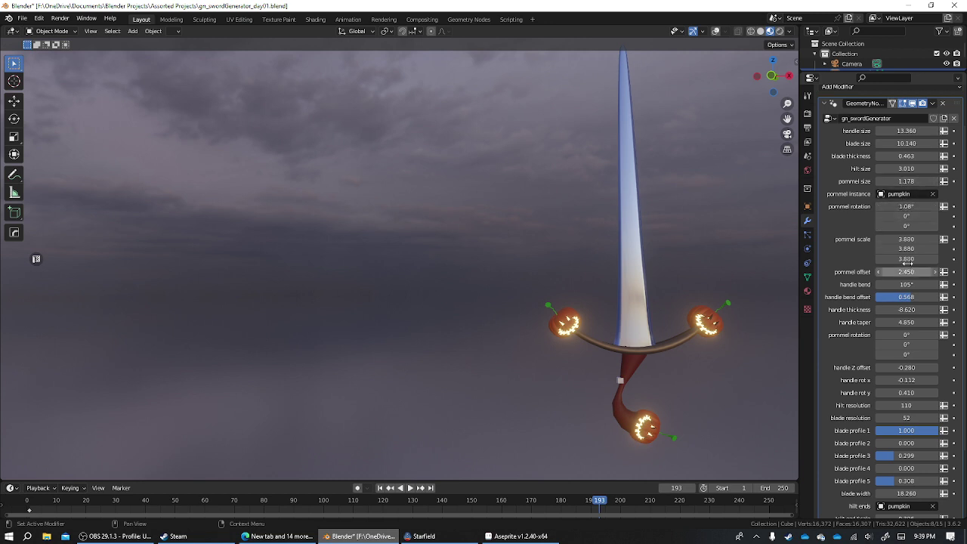
pyautogui.moveTo(906, 239)
pyautogui.mouseDown()
pyautogui.moveTo(929, 258)
pyautogui.moveTo(884, 238)
pyautogui.moveTo(906, 239)
pyautogui.moveTo(900, 214)
pyautogui.moveTo(912, 205)
pyautogui.mouseUp()
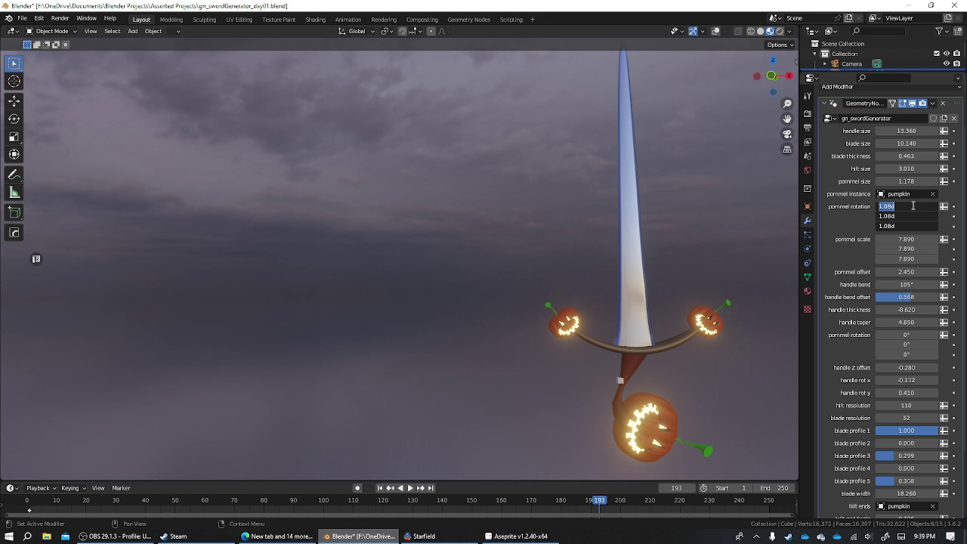
# - Reset pommel rotation to 0°, set handle bend to 111° and handle thickness to -6.600
pyautogui.press('Return')
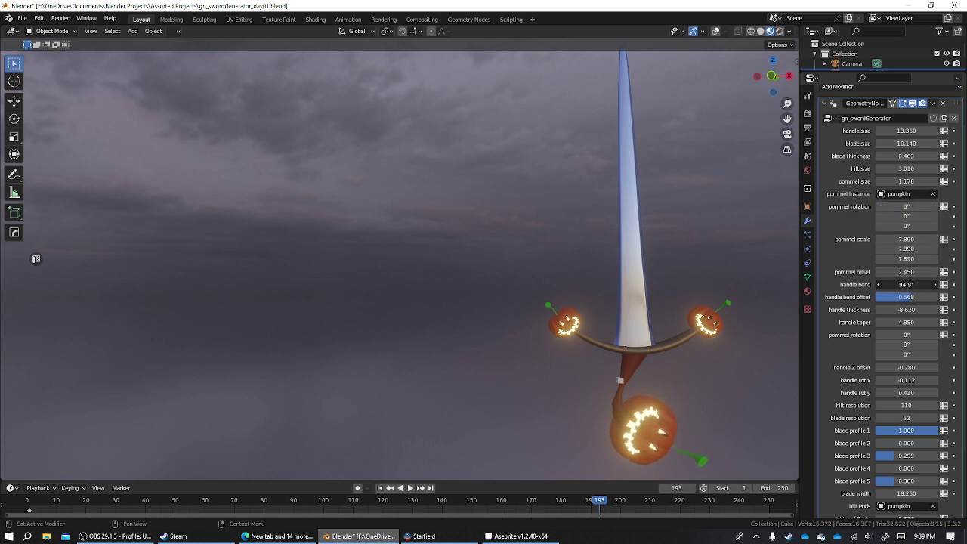
pyautogui.moveTo(907, 284); pyautogui.dragTo(882, 297)
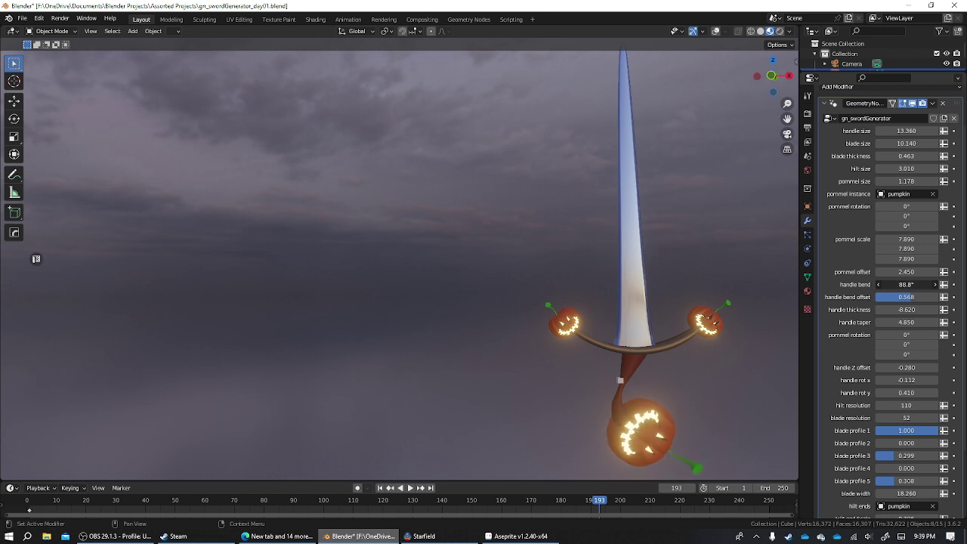
pyautogui.moveTo(606, 303)
pyautogui.mouseDown(button='middle')
pyautogui.moveTo(582, 310)
pyautogui.moveTo(570, 233)
pyautogui.moveTo(590, 238)
pyautogui.moveTo(656, 307)
pyautogui.mouseUp(button='middle')
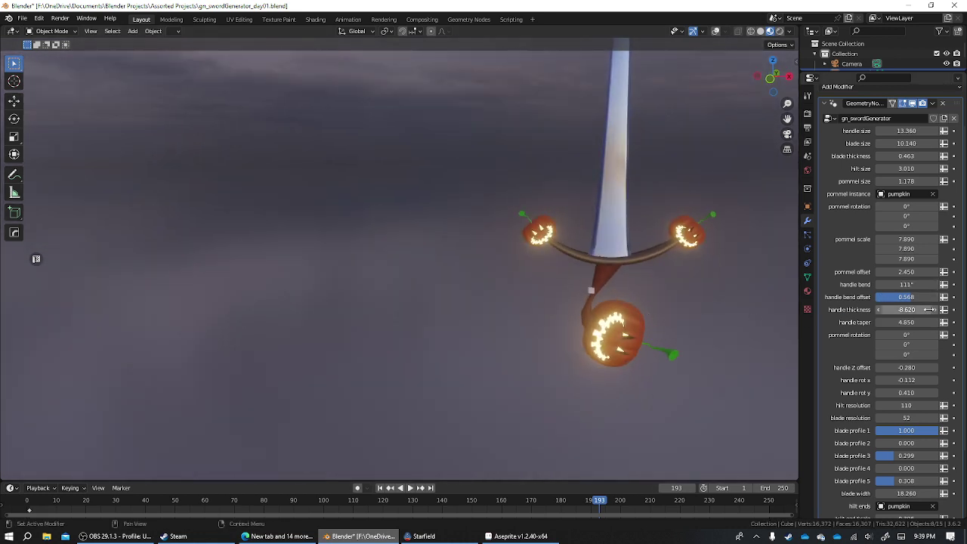
pyautogui.moveTo(907, 309); pyautogui.dragTo(877, 309)
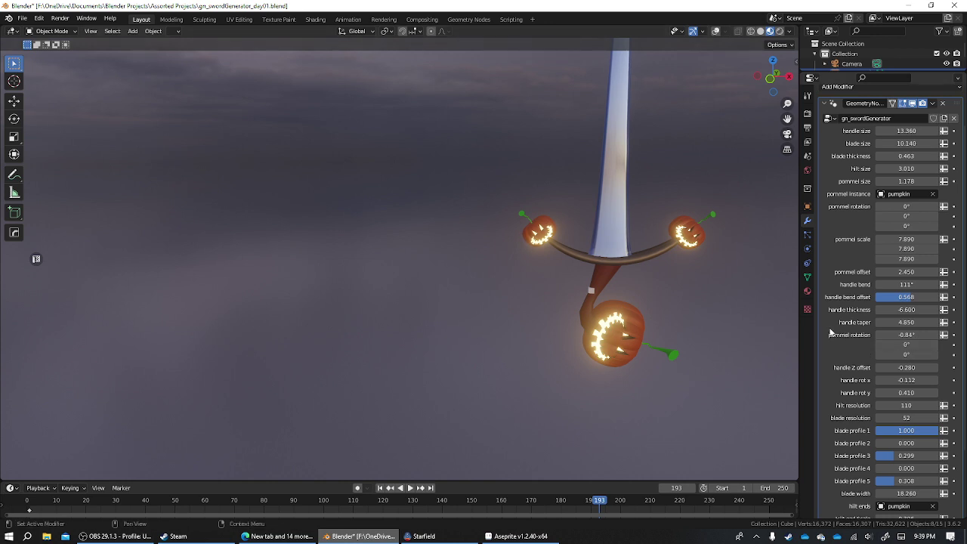
# - Raise the handle and pommel with a handle Z offset of 0.830
pyautogui.moveTo(906, 367)
pyautogui.mouseDown()
pyautogui.moveTo(937, 367)
pyautogui.moveTo(869, 367)
pyautogui.moveTo(937, 367)
pyautogui.mouseUp()
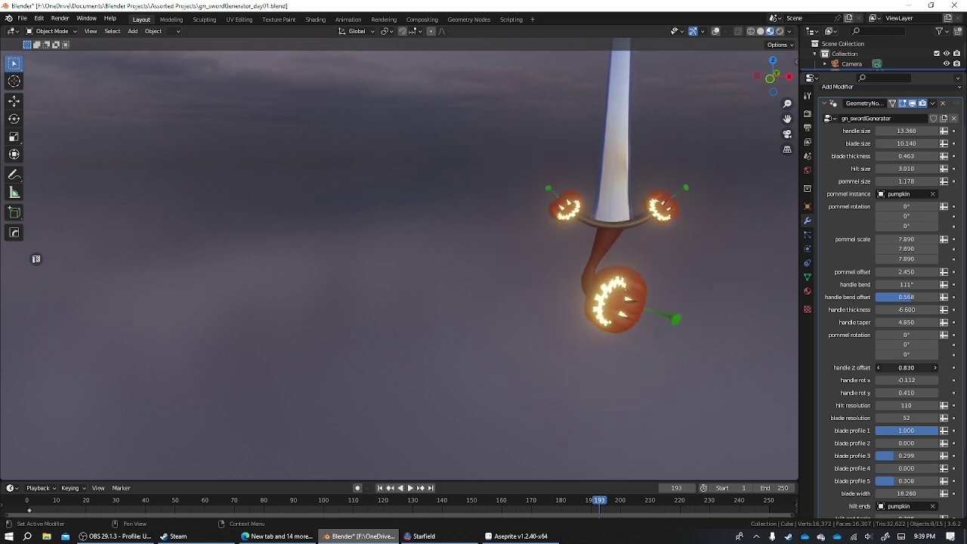
pyautogui.moveTo(907, 367)
pyautogui.mouseDown()
pyautogui.moveTo(960, 378)
pyautogui.moveTo(884, 380)
pyautogui.moveTo(929, 380)
pyautogui.mouseUp()
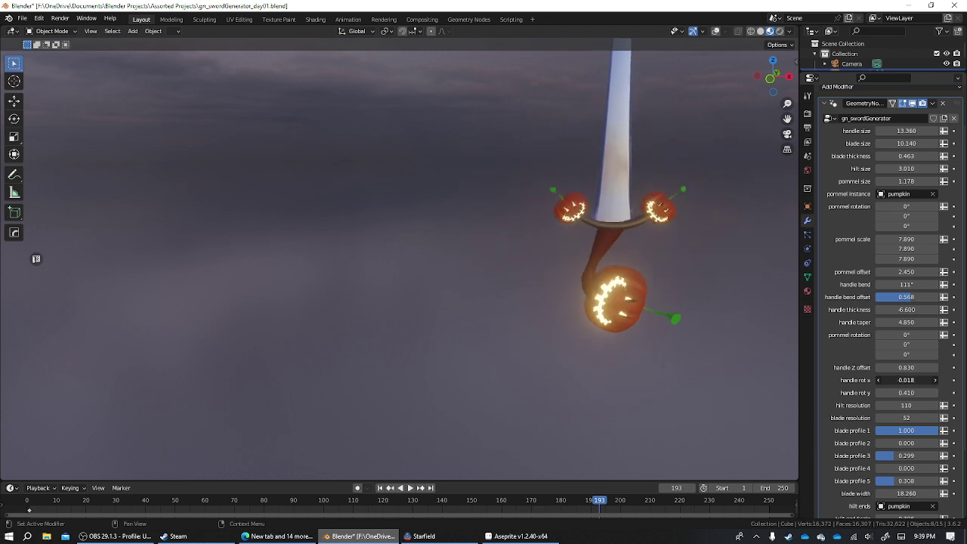
pyautogui.moveTo(631, 280); pyautogui.dragTo(664, 276, button='middle')
pyautogui.hotkey('ctrl', 'z')
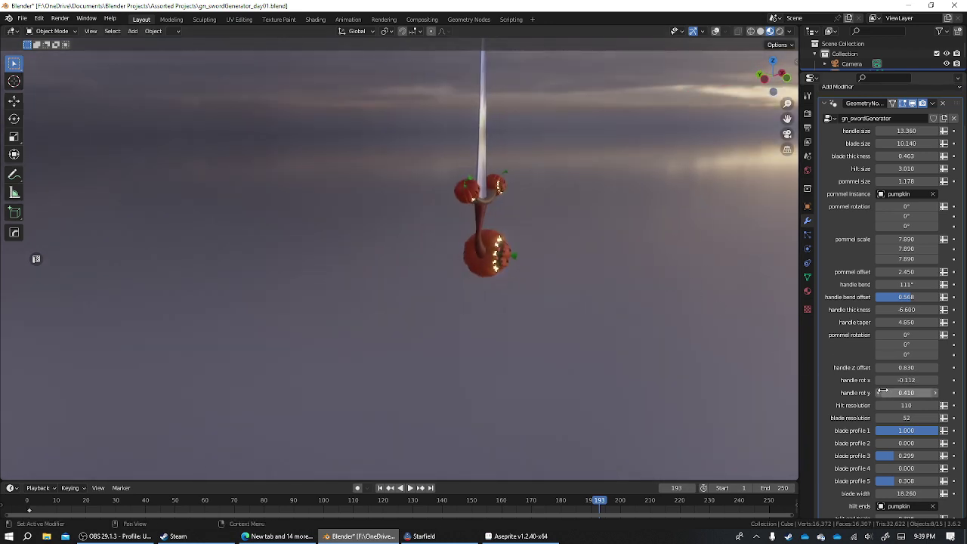
pyautogui.moveTo(906, 392)
pyautogui.mouseDown()
pyautogui.moveTo(884, 393)
pyautogui.moveTo(922, 393)
pyautogui.mouseUp()
pyautogui.scroll(3, 525, 318)
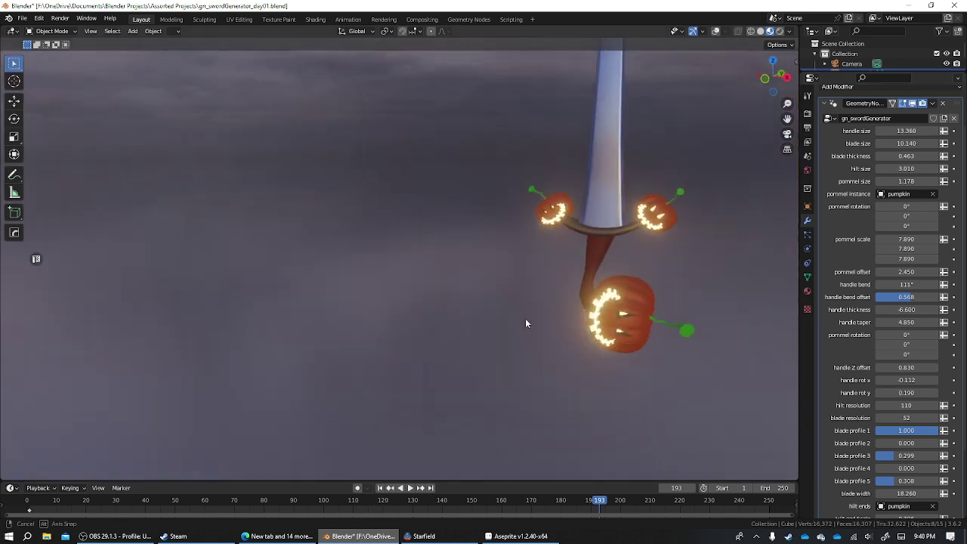
pyautogui.moveTo(525, 318)
pyautogui.mouseDown(button='middle')
pyautogui.moveTo(662, 367)
pyautogui.moveTo(673, 356)
pyautogui.mouseUp(button='middle')
pyautogui.hotkey('ctrl', 'z')
pyautogui.hotkey('ctrl', 'z')
pyautogui.hotkey('ctrl', 'z')
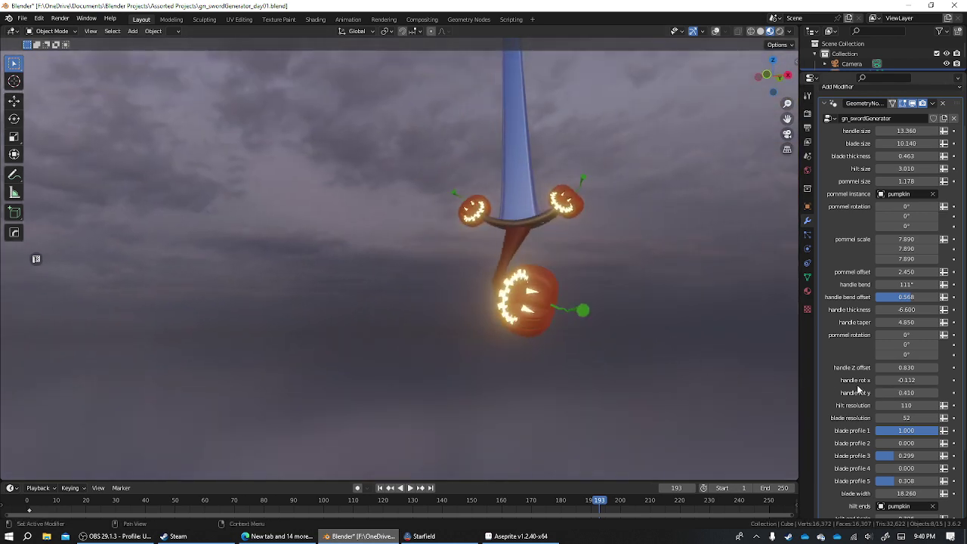
pyautogui.moveTo(907, 430); pyautogui.dragTo(896, 431)
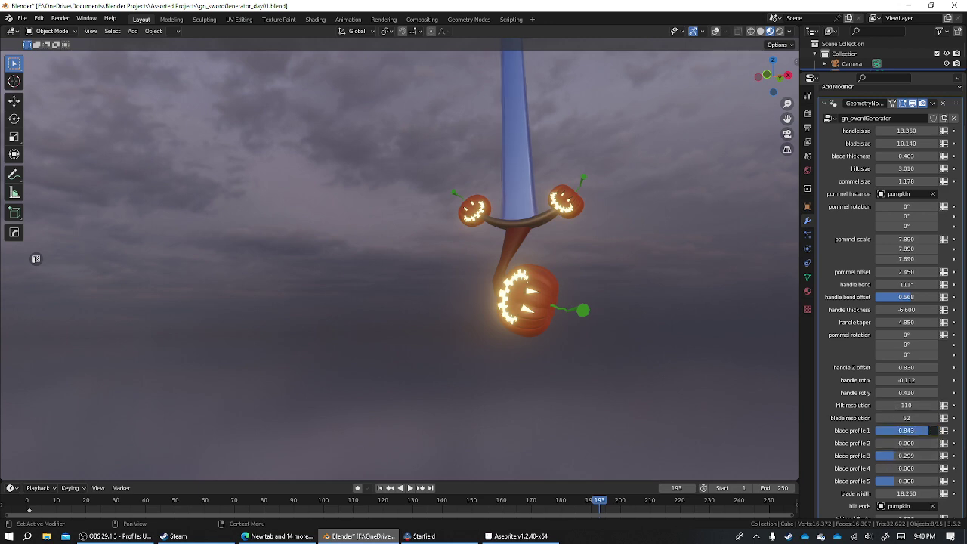
pyautogui.scroll(-3, 618, 355)
pyautogui.moveTo(618, 355); pyautogui.dragTo(642, 402, button='middle')
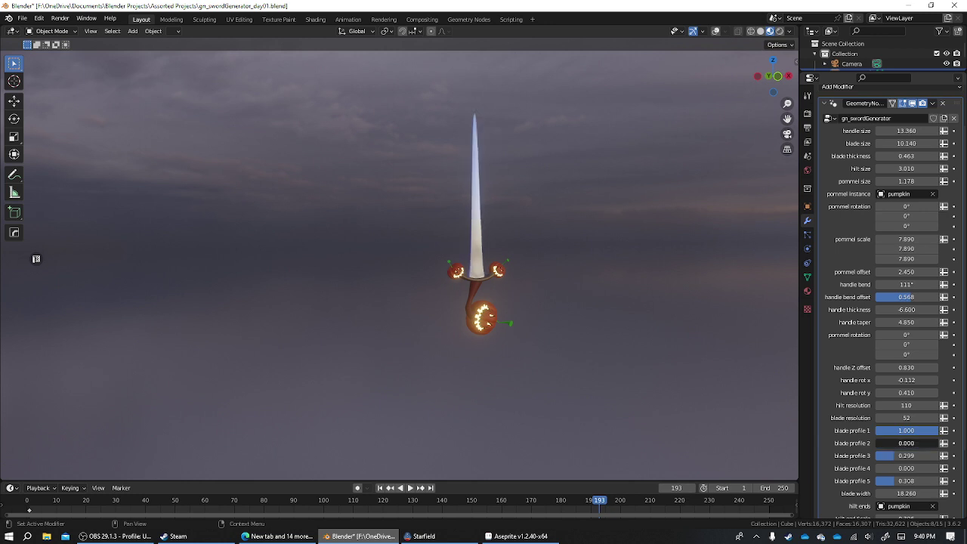
pyautogui.moveTo(907, 442)
pyautogui.mouseDown()
pyautogui.moveTo(884, 443)
pyautogui.moveTo(937, 443)
pyautogui.moveTo(880, 443)
pyautogui.moveTo(880, 456)
pyautogui.moveTo(907, 457)
pyautogui.moveTo(906, 469)
pyautogui.mouseUp()
pyautogui.press('Escape')
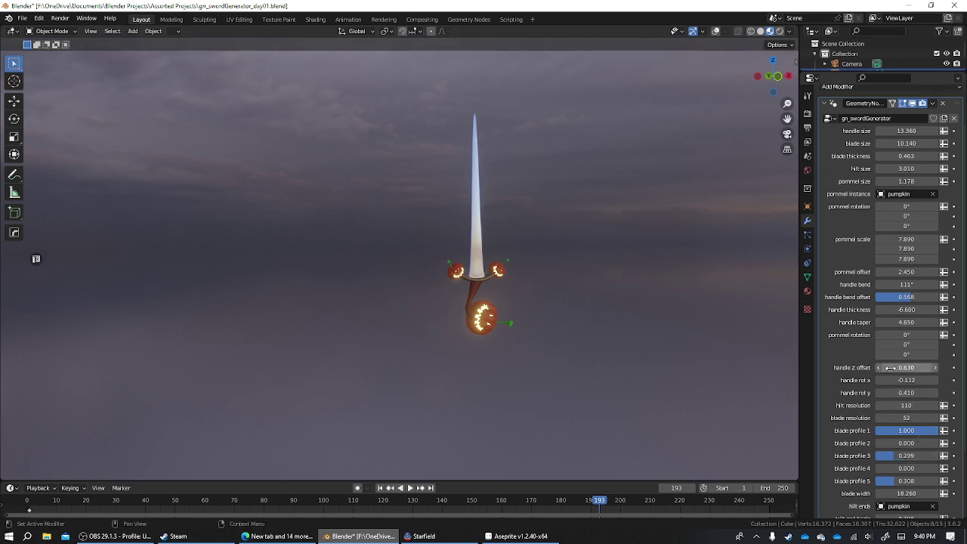
# - Set the hilt-end pumpkins to scale 0.646 and tilt them to angle 81.5°
pyautogui.scroll(-2, 876, 480)
pyautogui.moveTo(888, 457)
pyautogui.mouseDown()
pyautogui.moveTo(877, 458)
pyautogui.moveTo(907, 457)
pyautogui.mouseUp()
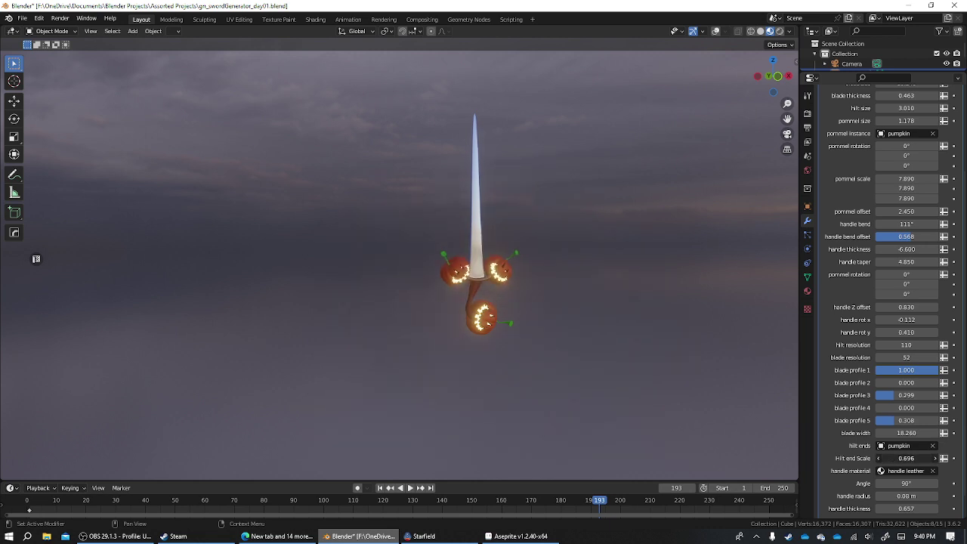
pyautogui.scroll(-1, 921, 473)
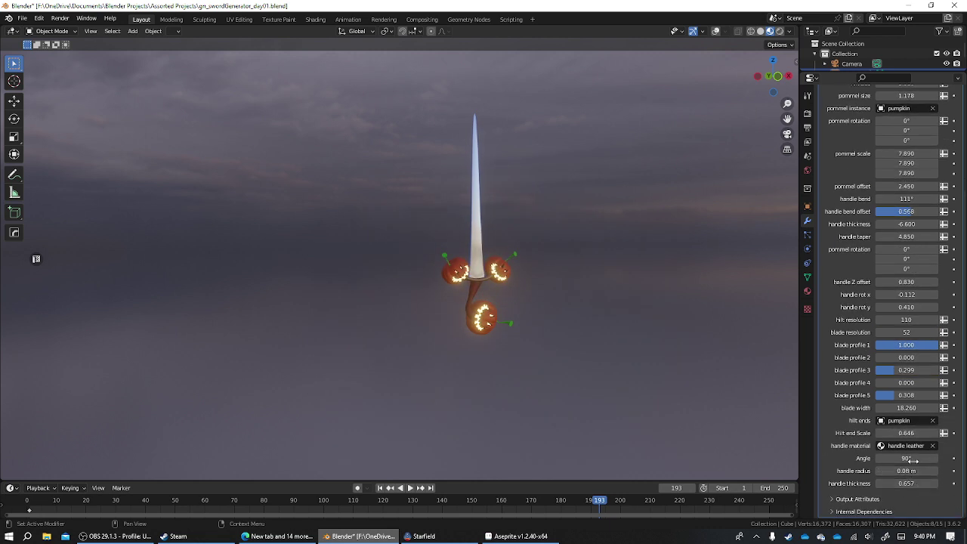
pyautogui.moveTo(906, 458)
pyautogui.mouseDown()
pyautogui.moveTo(892, 457)
pyautogui.moveTo(929, 471)
pyautogui.moveTo(904, 471)
pyautogui.mouseUp()
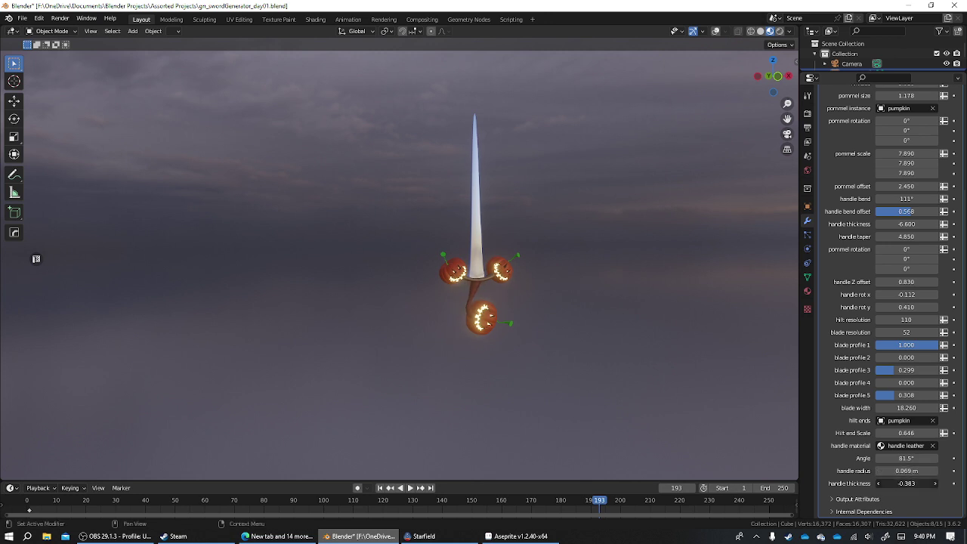
pyautogui.moveTo(607, 392); pyautogui.dragTo(597, 392, button='middle')
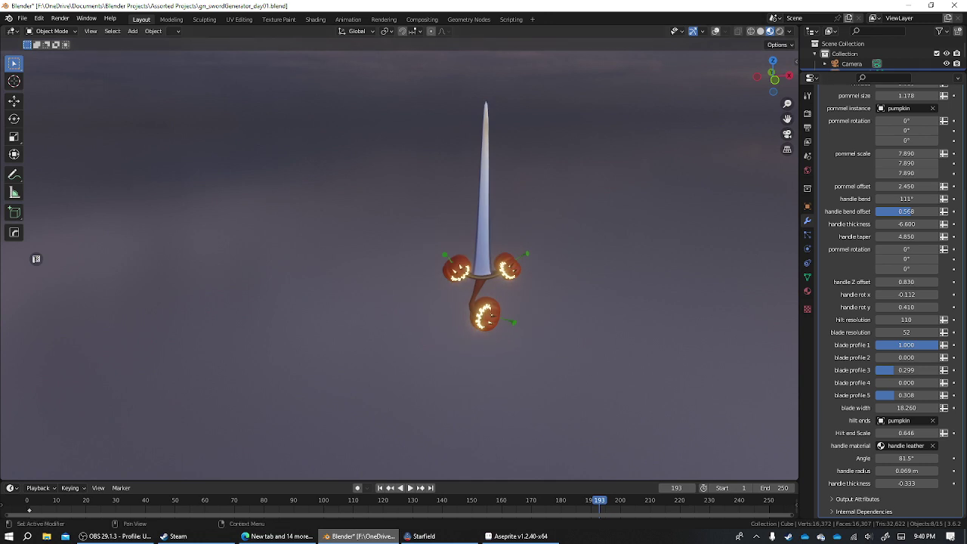
pyautogui.scroll(-4, 865, 56)
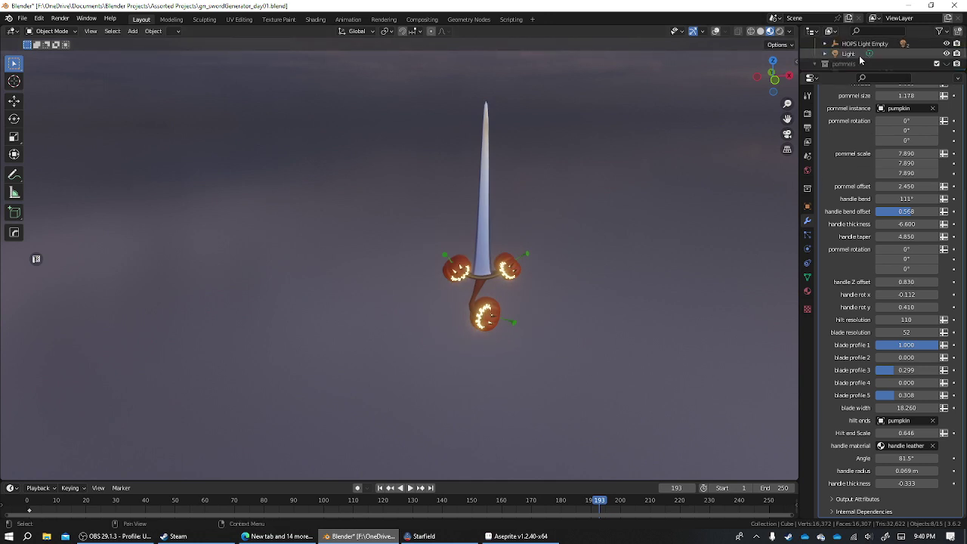
# - Unhide the pommels collection and view the pumpkin alone in local view with overlays on
pyautogui.click(948, 49)
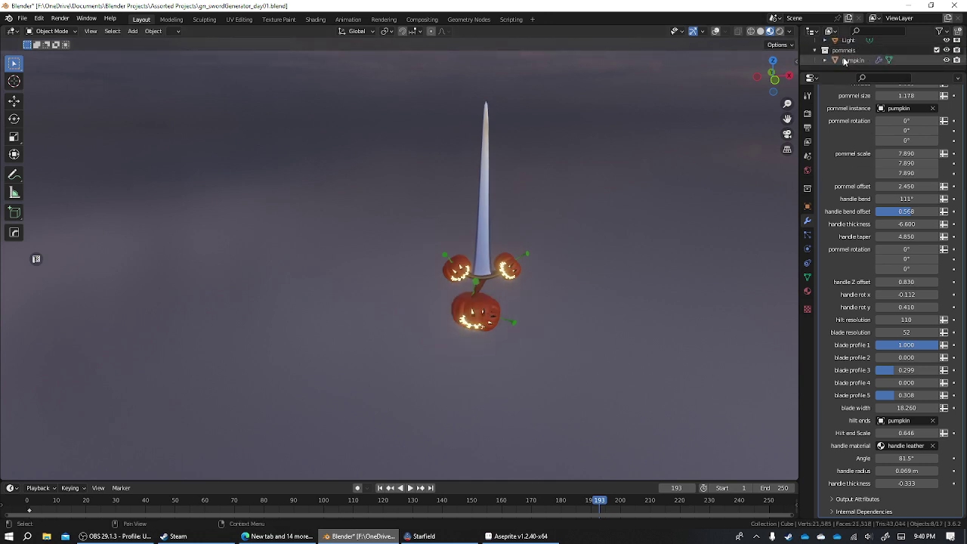
pyautogui.click(844, 60)
pyautogui.scroll(-1, 854, 58)
pyautogui.scroll(-2, 857, 59)
pyautogui.scroll(-1, 863, 59)
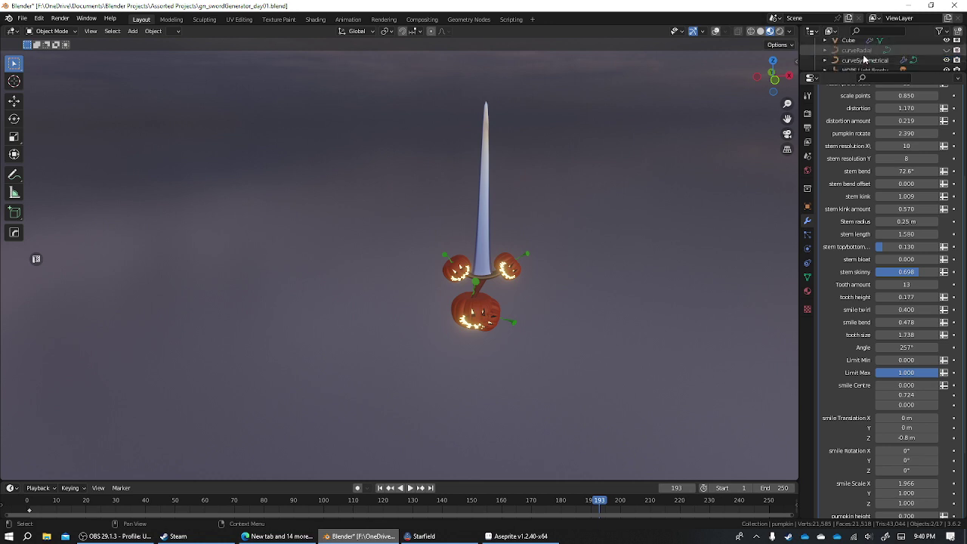
pyautogui.scroll(2, 943, 66)
pyautogui.press('/')
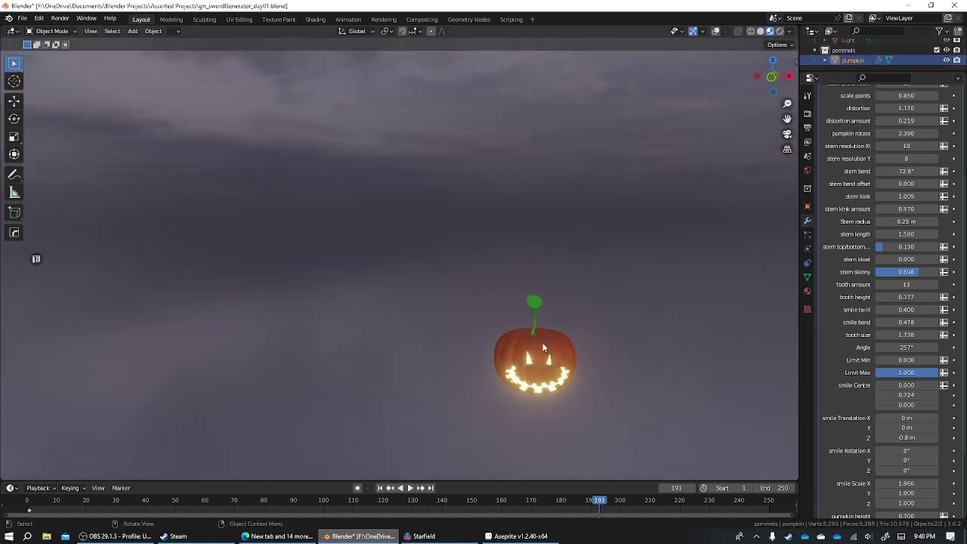
pyautogui.moveTo(542, 347)
pyautogui.mouseDown(button='middle')
pyautogui.moveTo(582, 358)
pyautogui.moveTo(563, 349)
pyautogui.moveTo(577, 298)
pyautogui.mouseUp(button='middle')
pyautogui.hotkey('shift', 'alt', 'z')
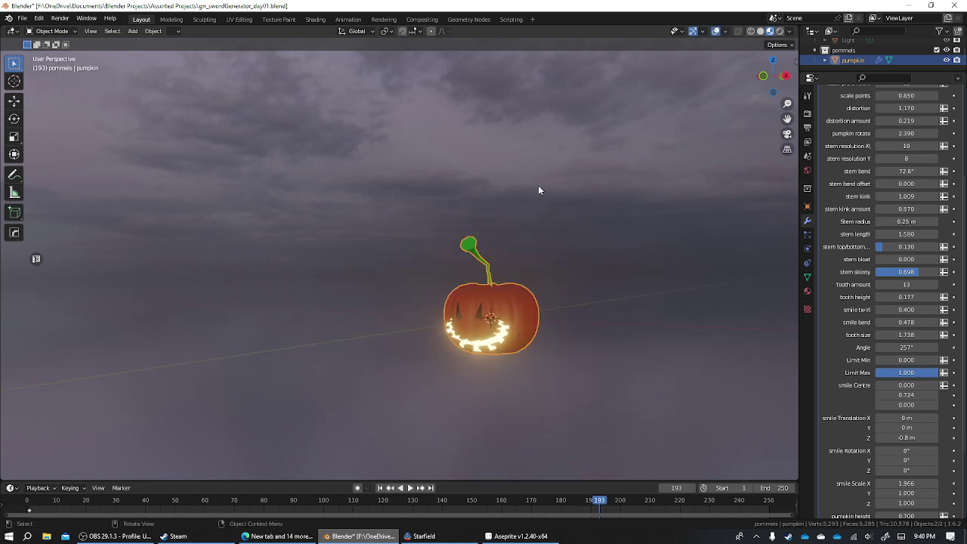
# - Try other star point and scale point values, keeping scale points 0.850 and distortion 0.219
pyautogui.scroll(1, 719, 286)
pyautogui.scroll(4, 894, 211)
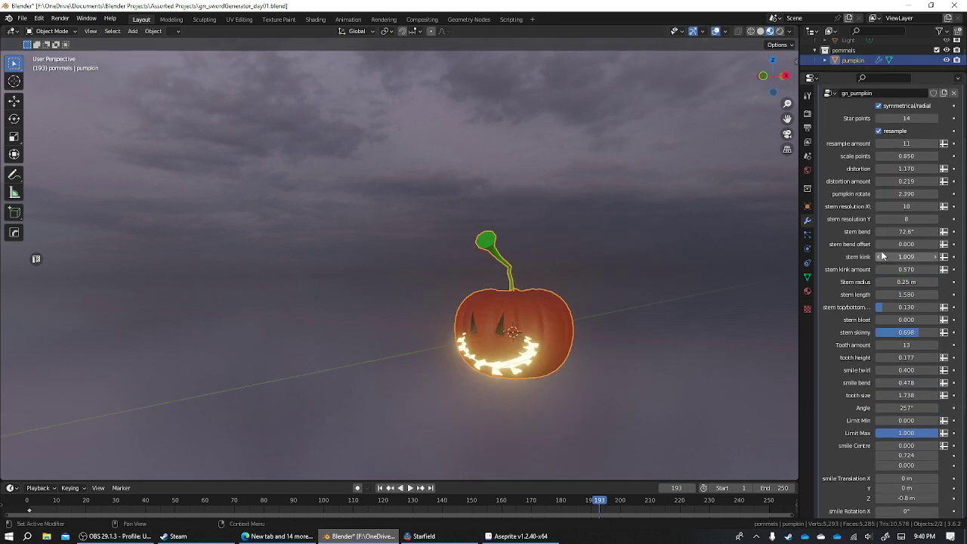
pyautogui.scroll(2, 894, 209)
pyautogui.moveTo(907, 191); pyautogui.dragTo(914, 191)
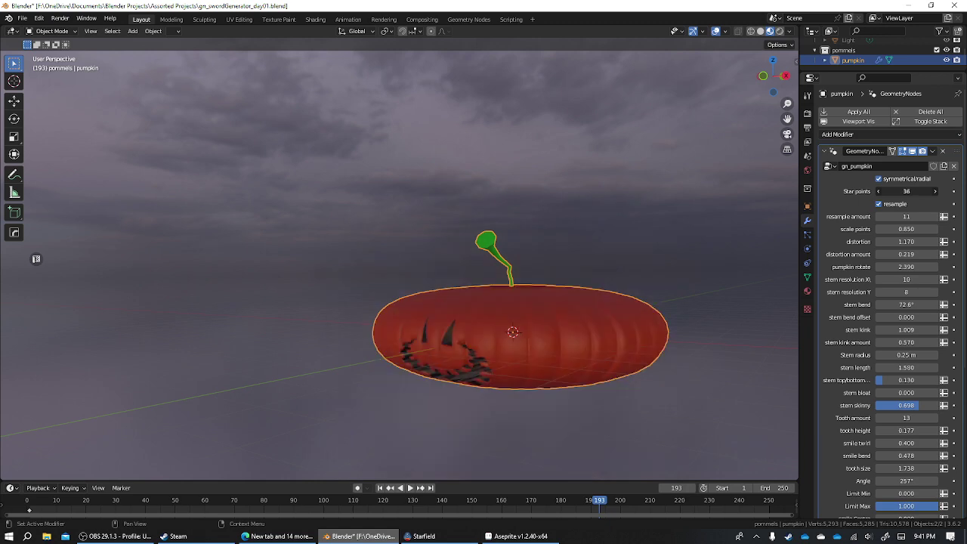
pyautogui.moveTo(682, 280); pyautogui.dragTo(637, 301, button='middle')
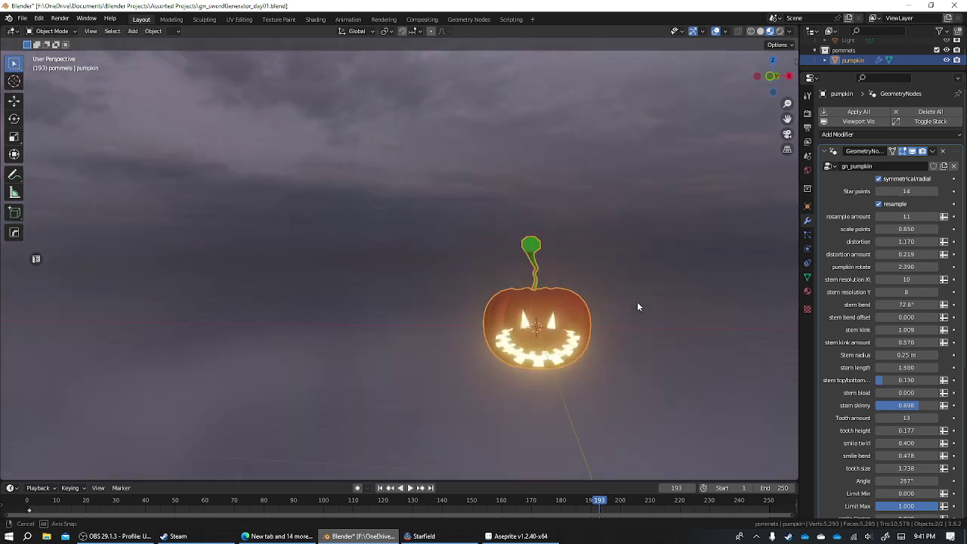
pyautogui.moveTo(907, 229); pyautogui.dragTo(933, 229)
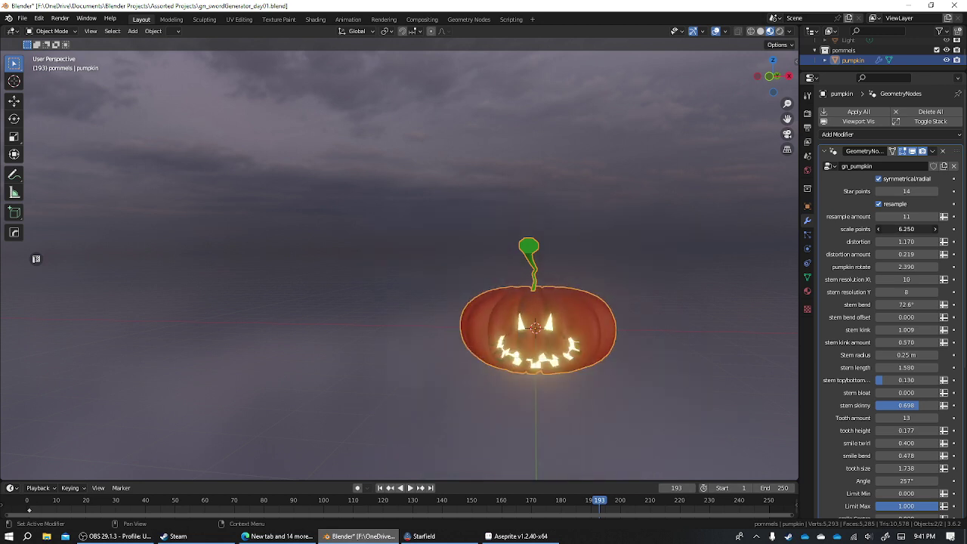
pyautogui.press('Escape')
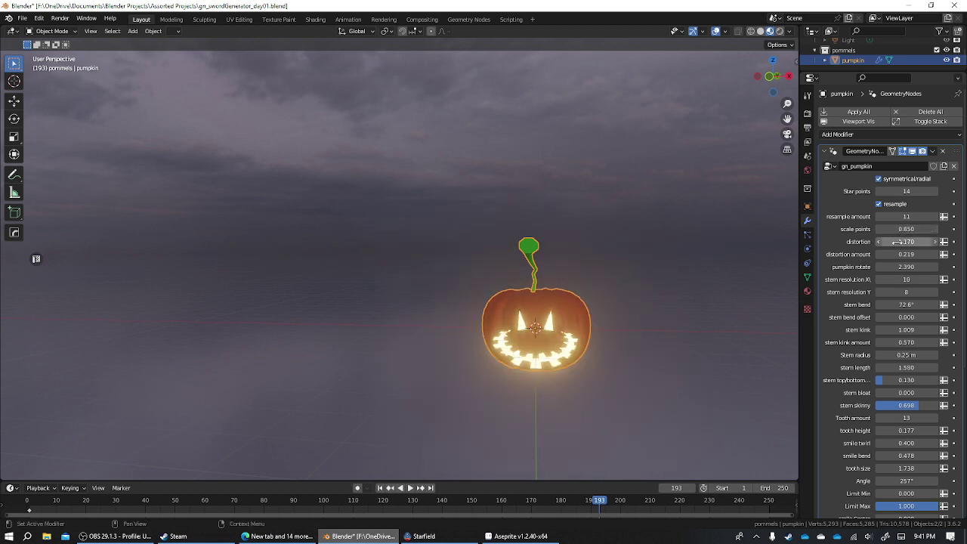
pyautogui.moveTo(906, 241); pyautogui.dragTo(884, 241)
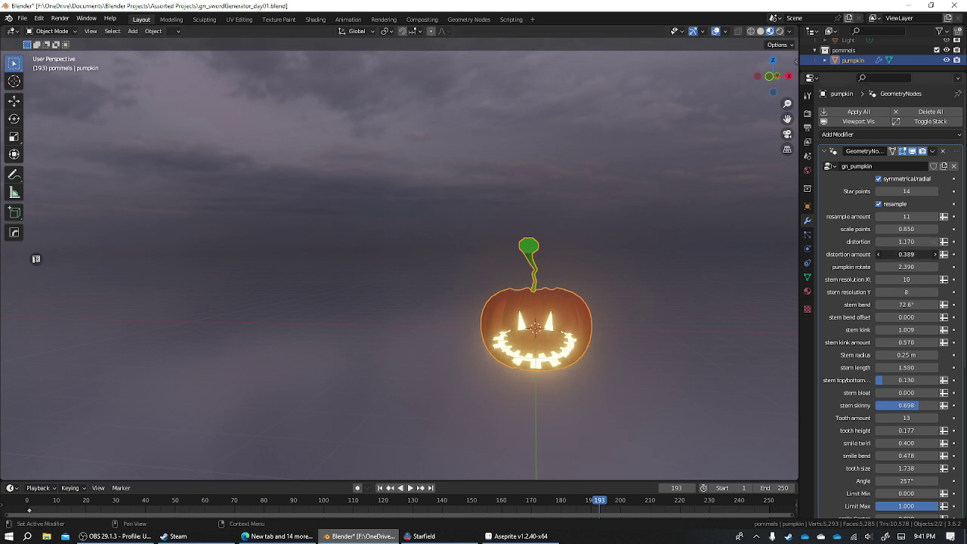
pyautogui.press('BackSpace')
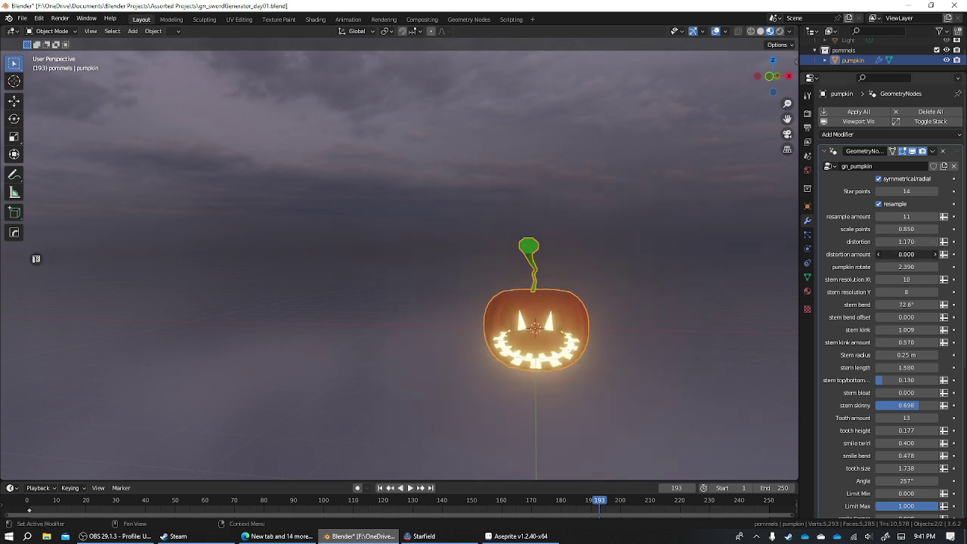
pyautogui.moveTo(906, 254)
pyautogui.mouseDown()
pyautogui.moveTo(922, 254)
pyautogui.moveTo(926, 267)
pyautogui.mouseUp()
# - Set the stem bend to 72.6° and vary the stem's X and Y resolution
pyautogui.moveTo(785, 276)
pyautogui.mouseDown(button='middle')
pyautogui.moveTo(482, 265)
pyautogui.moveTo(565, 226)
pyautogui.mouseUp(button='middle')
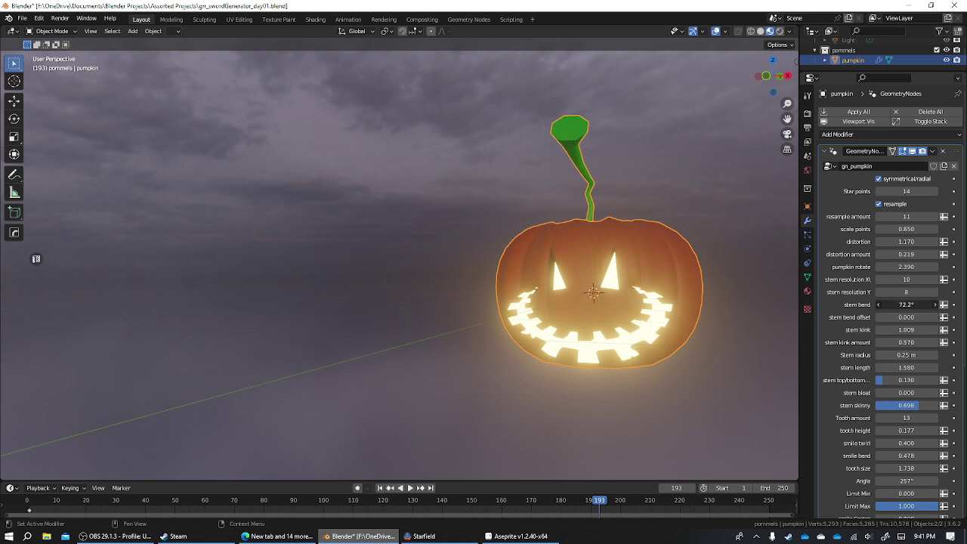
pyautogui.moveTo(906, 304); pyautogui.dragTo(911, 287)
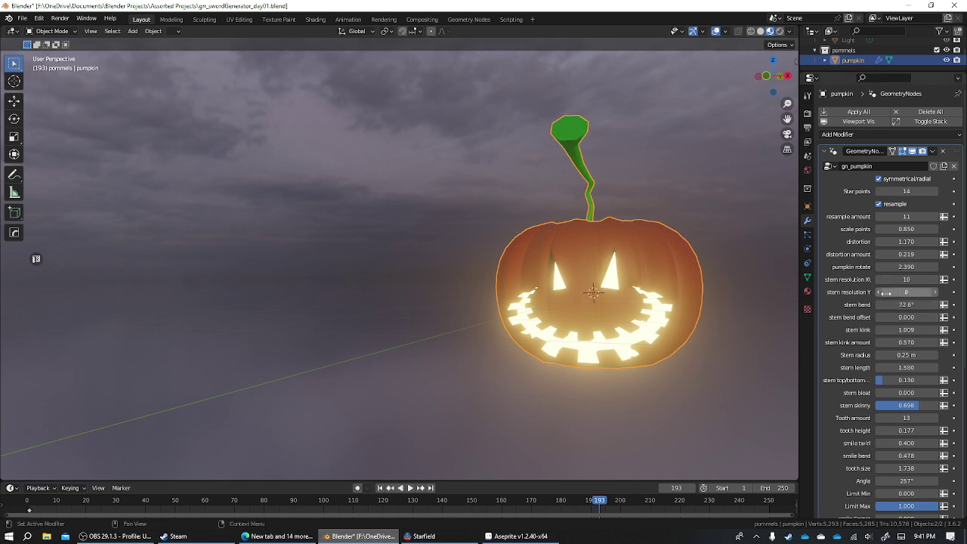
pyautogui.moveTo(906, 291)
pyautogui.mouseDown()
pyautogui.moveTo(876, 292)
pyautogui.moveTo(901, 288)
pyautogui.mouseUp()
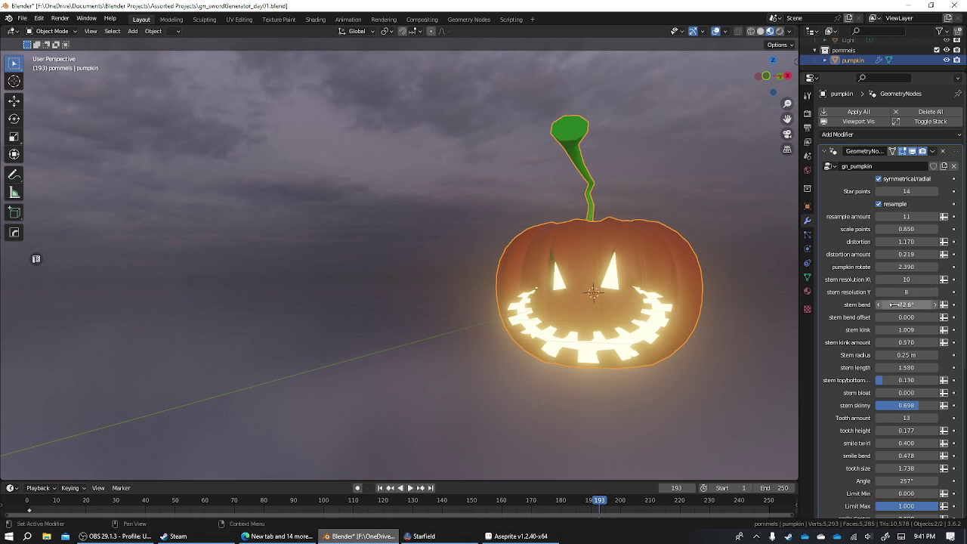
pyautogui.moveTo(906, 279); pyautogui.dragTo(877, 278)
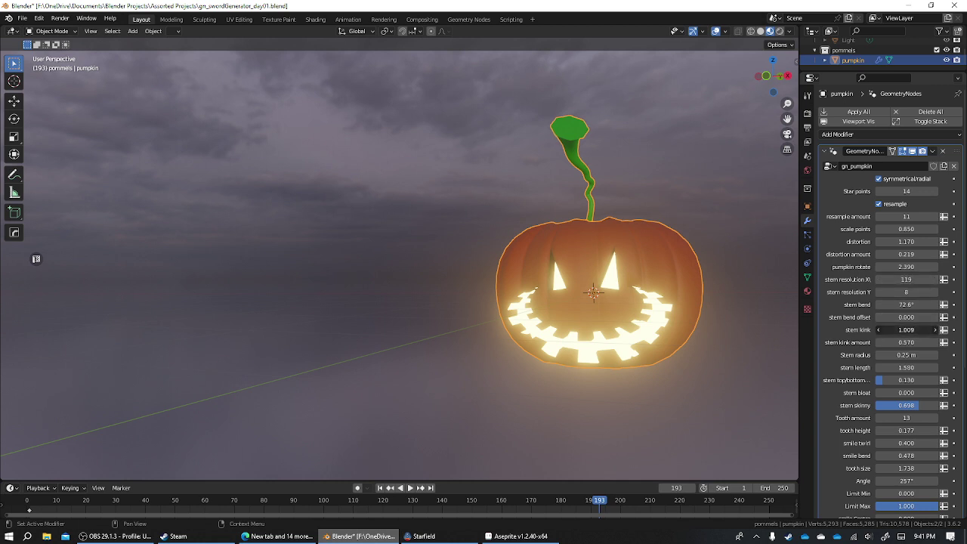
# - Try stem kink 1.530, radius 0.284 m and a new length, then undo them
pyautogui.moveTo(906, 330)
pyautogui.mouseDown()
pyautogui.moveTo(876, 330)
pyautogui.moveTo(933, 329)
pyautogui.moveTo(895, 329)
pyautogui.moveTo(929, 342)
pyautogui.mouseUp()
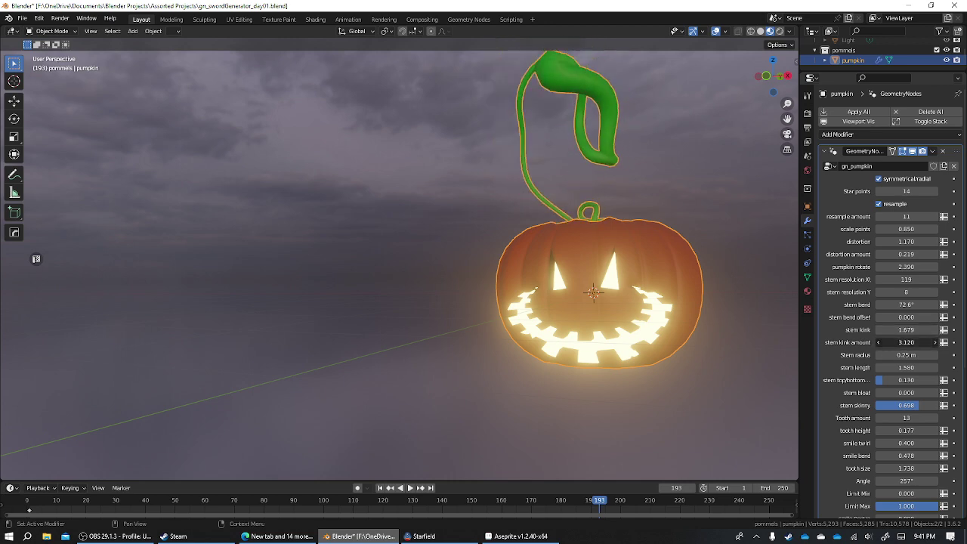
pyautogui.moveTo(559, 197)
pyautogui.mouseDown(button='middle')
pyautogui.moveTo(615, 178)
pyautogui.moveTo(676, 299)
pyautogui.mouseUp(button='middle')
pyautogui.moveTo(897, 355); pyautogui.dragTo(907, 354)
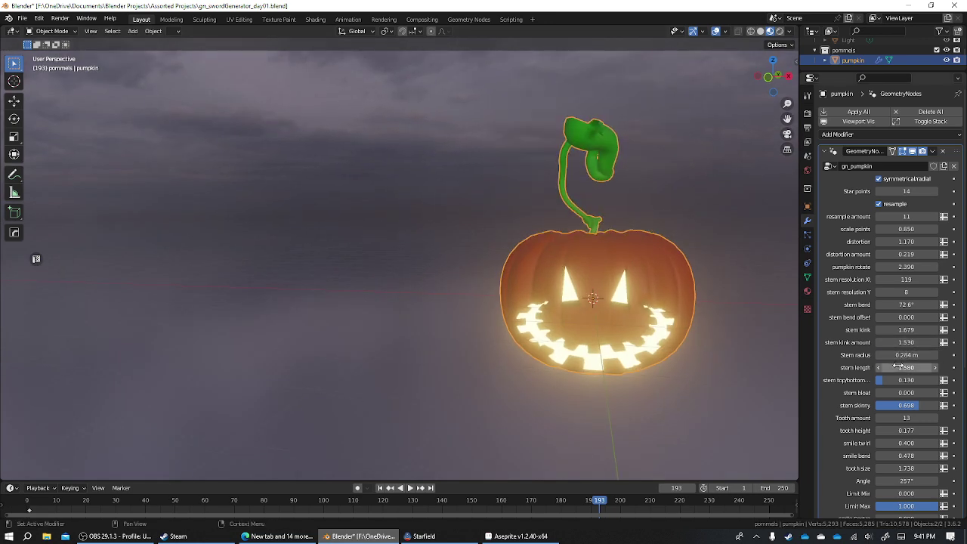
pyautogui.moveTo(907, 367); pyautogui.dragTo(892, 367)
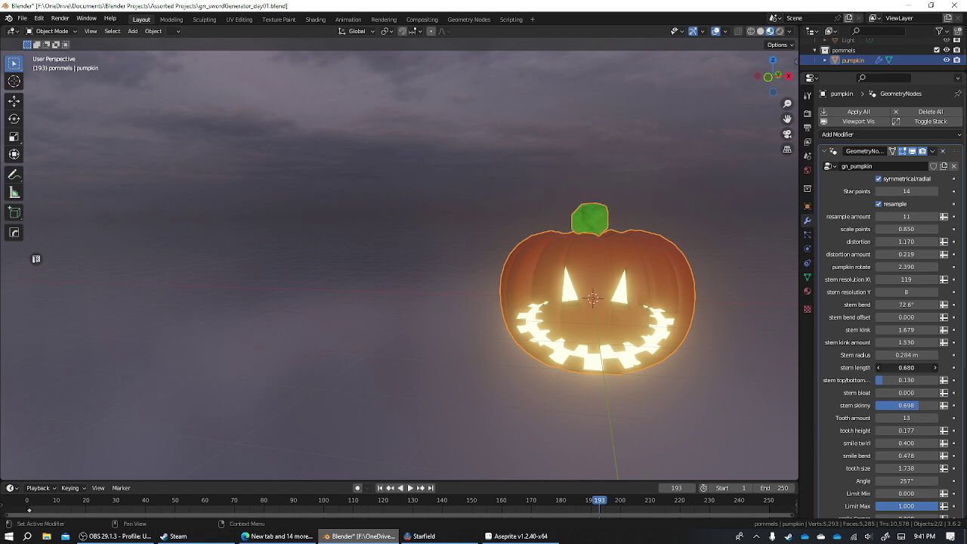
pyautogui.moveTo(718, 318); pyautogui.dragTo(600, 295, button='middle')
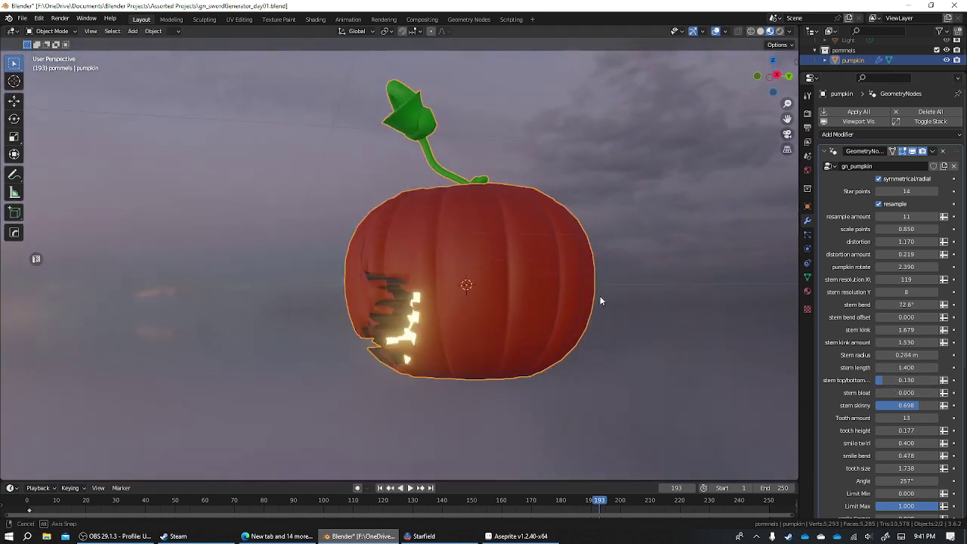
pyautogui.moveTo(699, 344)
pyautogui.mouseDown(button='middle')
pyautogui.moveTo(779, 370)
pyautogui.moveTo(728, 332)
pyautogui.moveTo(729, 317)
pyautogui.mouseUp(button='middle')
pyautogui.hotkey('ctrl', 'z')
pyautogui.hotkey('ctrl', 'z')
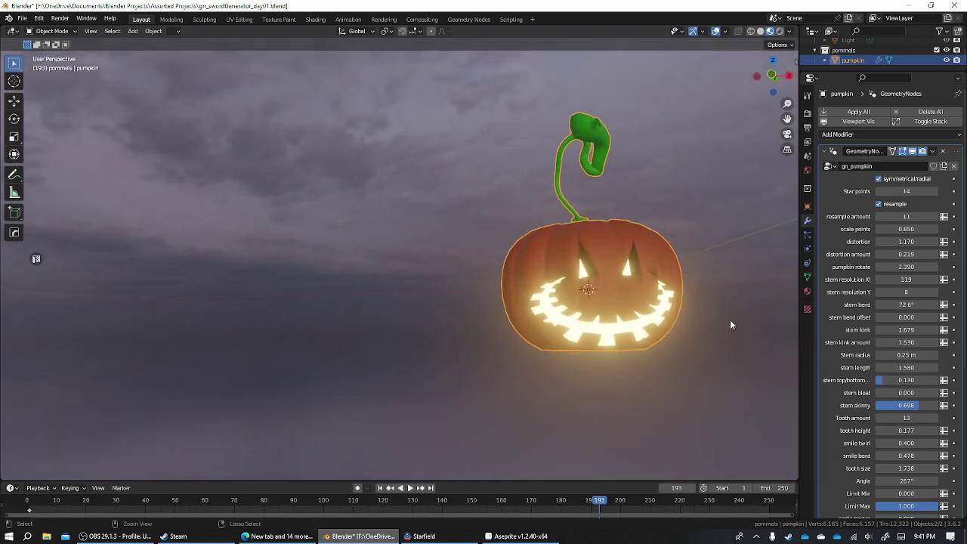
pyautogui.hotkey('ctrl', 'z')
pyautogui.hotkey('ctrl', 'z')
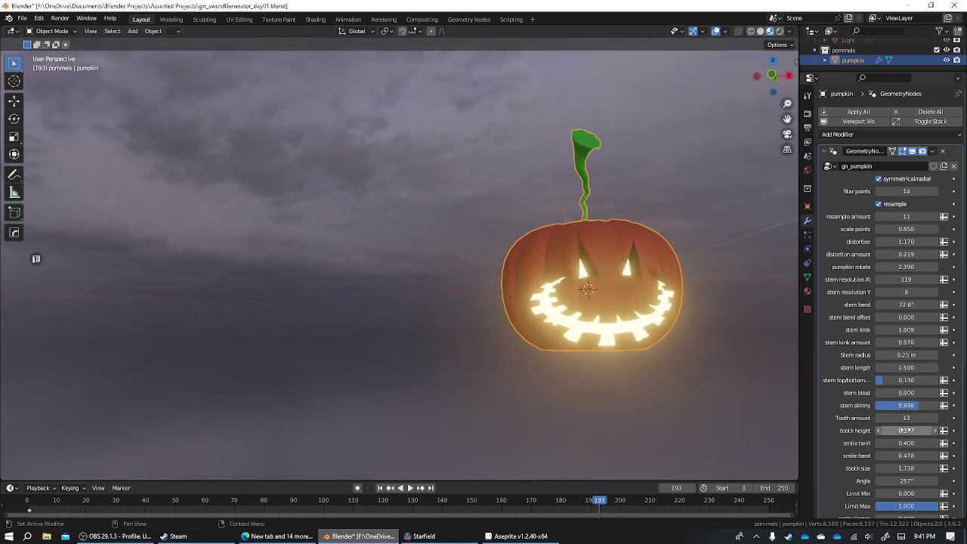
# - Adjust the smile's tooth height, twirl it to 0.270, and reduce it to 7 teeth
pyautogui.moveTo(906, 432)
pyautogui.mouseDown()
pyautogui.moveTo(930, 430)
pyautogui.moveTo(903, 430)
pyautogui.moveTo(888, 442)
pyautogui.moveTo(926, 443)
pyautogui.mouseUp()
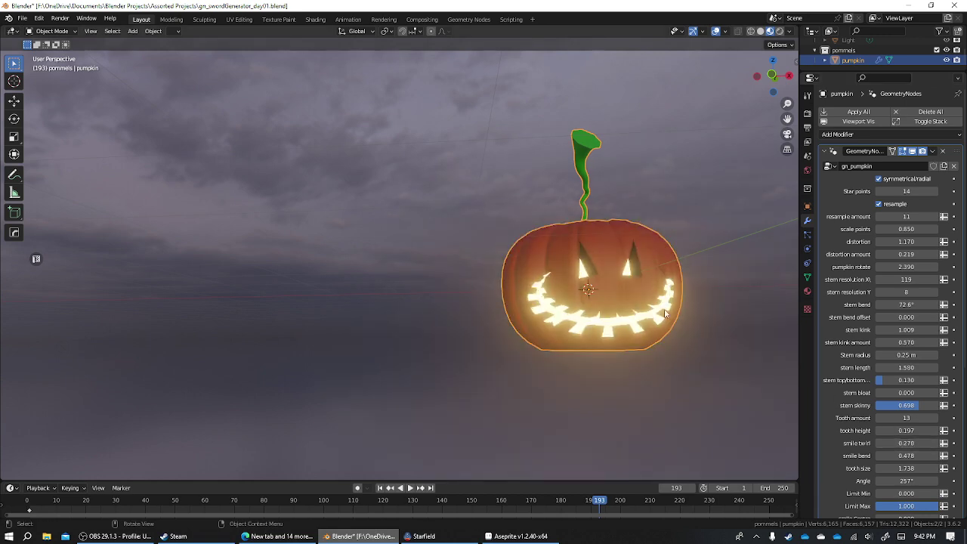
pyautogui.moveTo(635, 310)
pyautogui.mouseDown(button='middle')
pyautogui.moveTo(597, 311)
pyautogui.moveTo(616, 318)
pyautogui.mouseUp(button='middle')
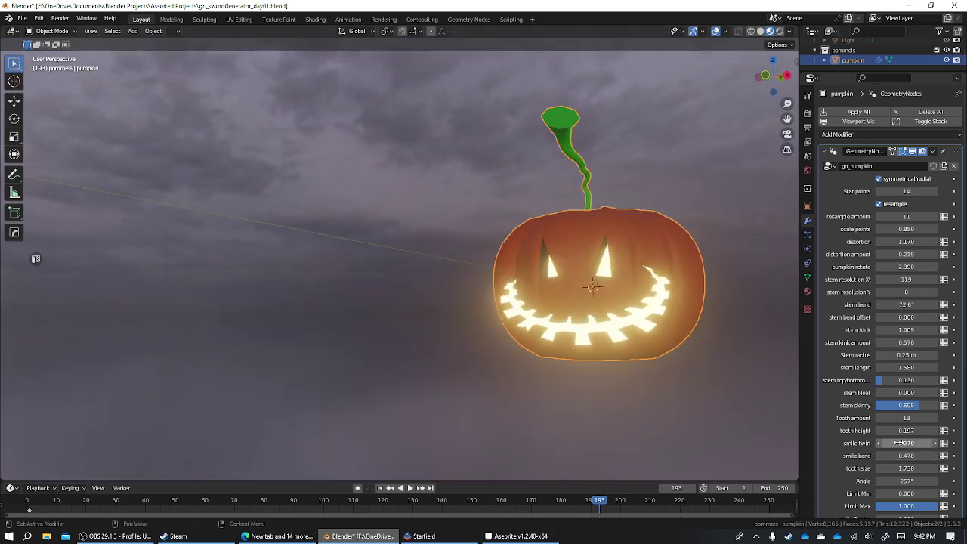
pyautogui.moveTo(878, 418); pyautogui.dragTo(879, 421)
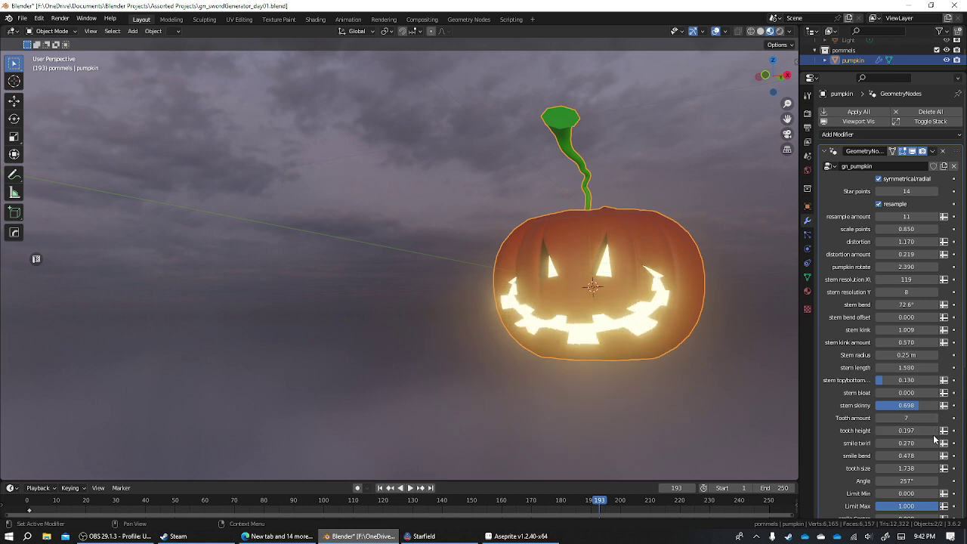
pyautogui.moveTo(909, 430)
pyautogui.mouseDown()
pyautogui.moveTo(929, 430)
pyautogui.moveTo(895, 443)
pyautogui.moveTo(914, 443)
pyautogui.moveTo(895, 456)
pyautogui.moveTo(929, 456)
pyautogui.moveTo(909, 469)
pyautogui.moveTo(918, 469)
pyautogui.moveTo(912, 481)
pyautogui.moveTo(940, 493)
pyautogui.moveTo(877, 493)
pyautogui.mouseUp()
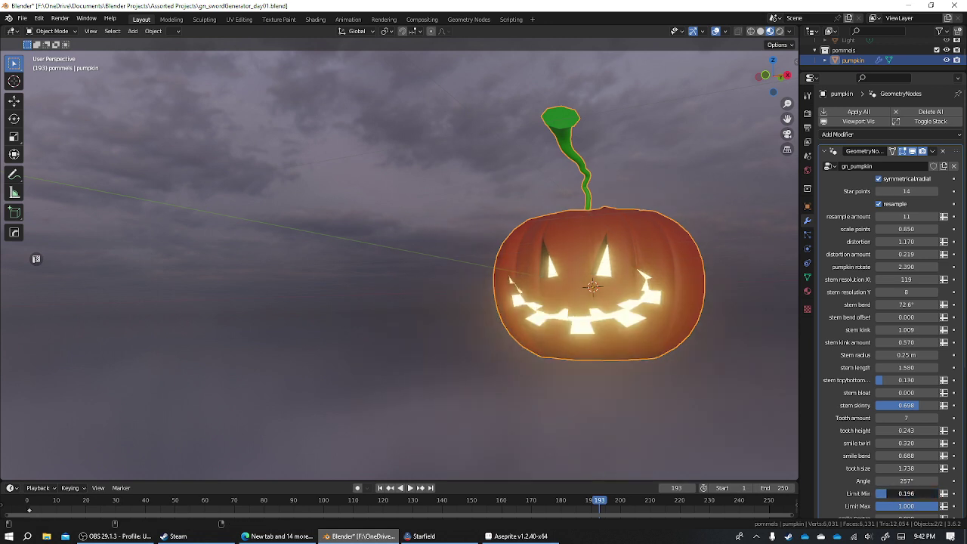
# - Return Limit Min to 0.000 with Limit Max at 1.000 so the full grin shows
pyautogui.moveTo(907, 494)
pyautogui.mouseDown()
pyautogui.moveTo(898, 493)
pyautogui.moveTo(906, 493)
pyautogui.mouseUp()
pyautogui.moveTo(551, 378); pyautogui.dragTo(573, 376, button='middle')
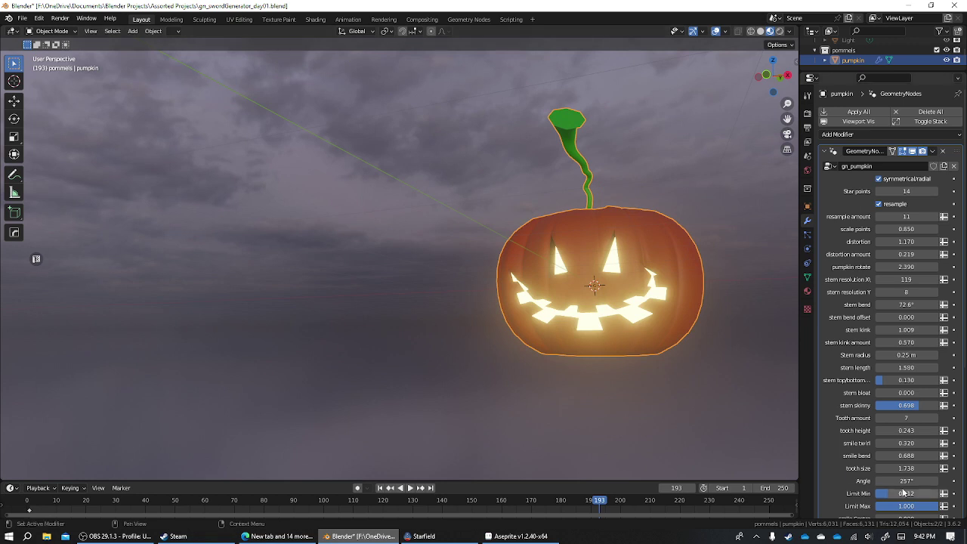
pyautogui.moveTo(907, 493)
pyautogui.mouseDown()
pyautogui.moveTo(937, 493)
pyautogui.moveTo(876, 494)
pyautogui.mouseUp()
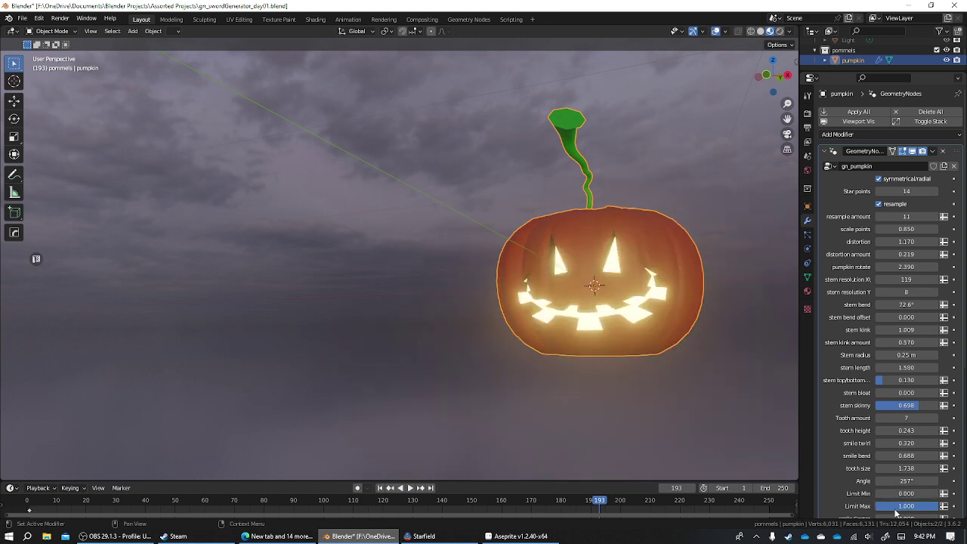
pyautogui.scroll(-1, 896, 510)
pyautogui.scroll(-2, 895, 498)
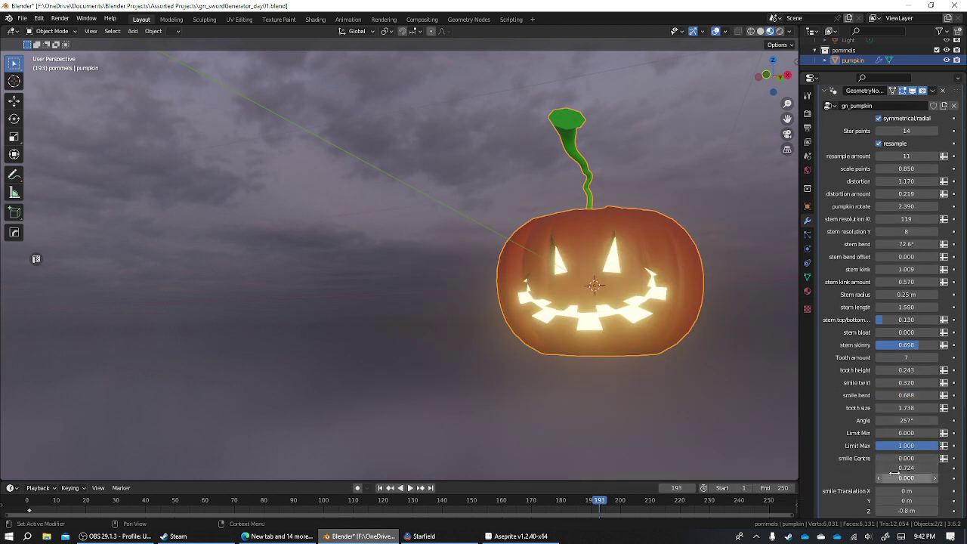
# - Move the smile Centre, try smile Translation X and Z rotation, leaving translation at 0 m
pyautogui.moveTo(894, 469)
pyautogui.mouseDown()
pyautogui.moveTo(881, 468)
pyautogui.moveTo(931, 468)
pyautogui.moveTo(889, 477)
pyautogui.mouseUp()
pyautogui.scroll(-3, 888, 476)
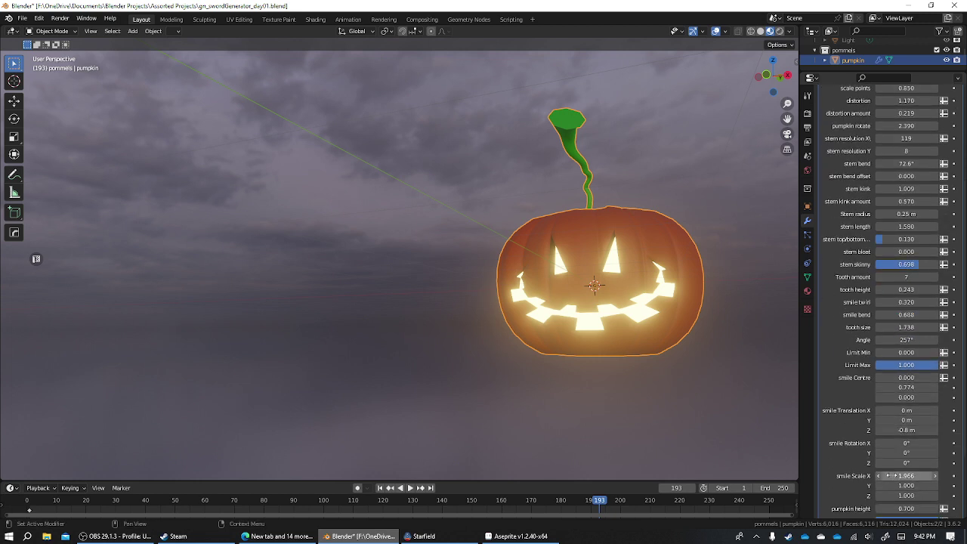
pyautogui.scroll(-1, 899, 428)
pyautogui.moveTo(907, 390); pyautogui.dragTo(933, 390)
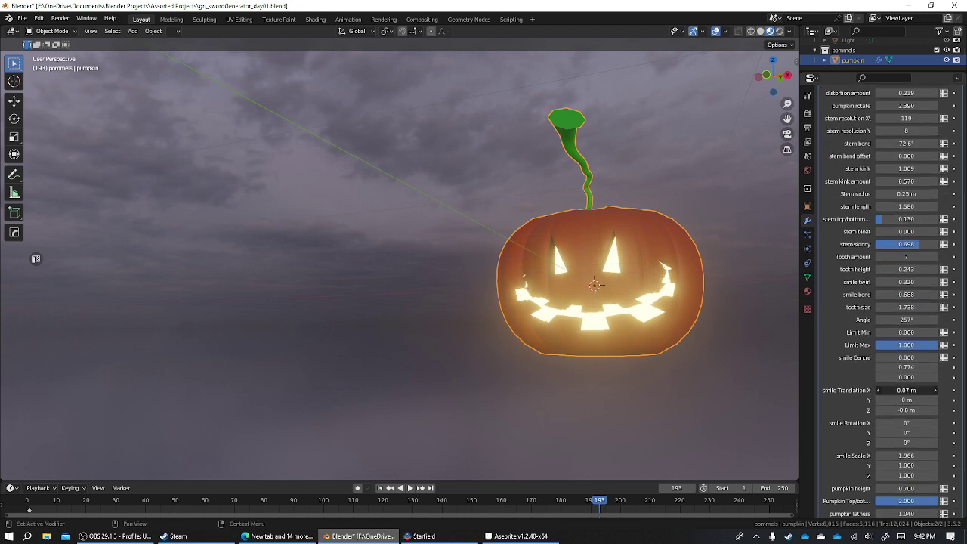
pyautogui.hotkey('ctrl', 'z')
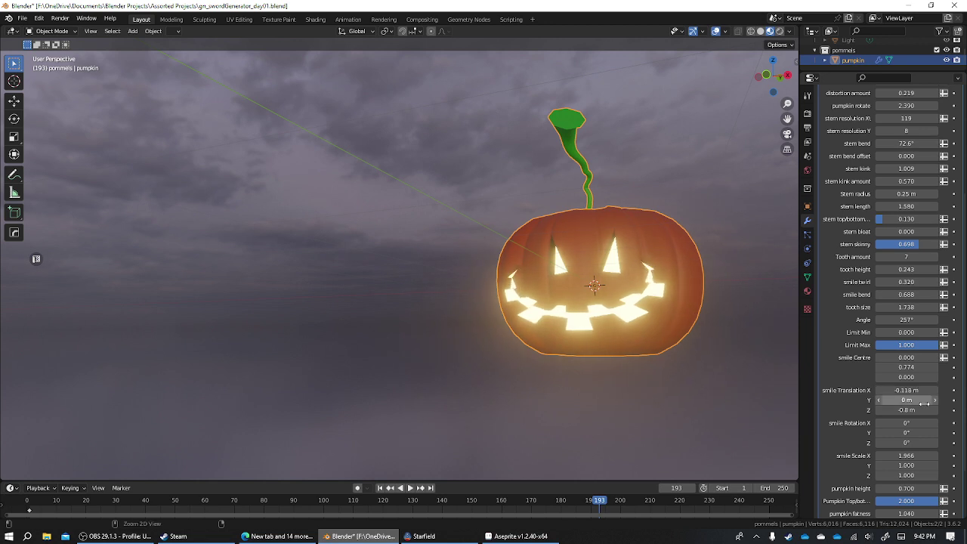
pyautogui.moveTo(303, 385); pyautogui.dragTo(8, 377, button='middle')
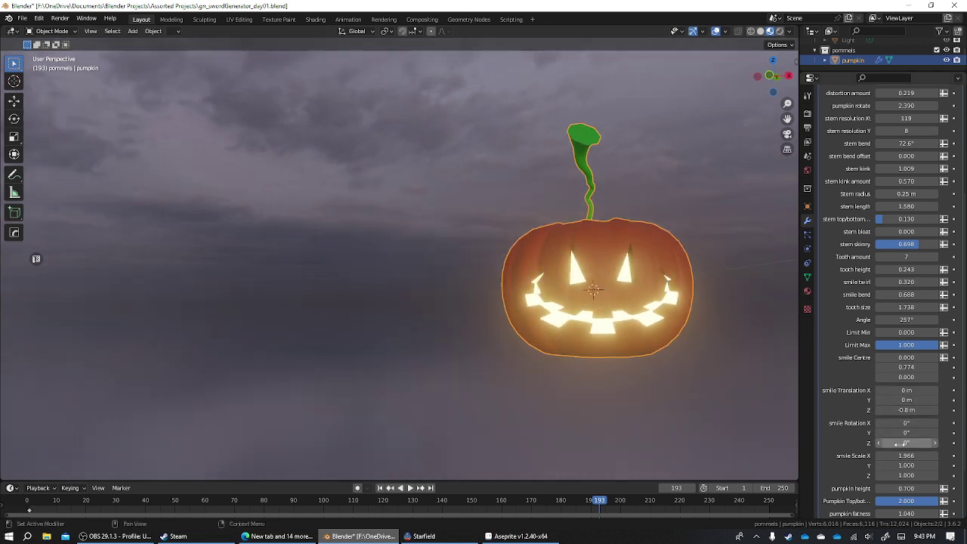
pyautogui.moveTo(907, 443)
pyautogui.mouseDown()
pyautogui.moveTo(937, 443)
pyautogui.moveTo(890, 443)
pyautogui.mouseUp()
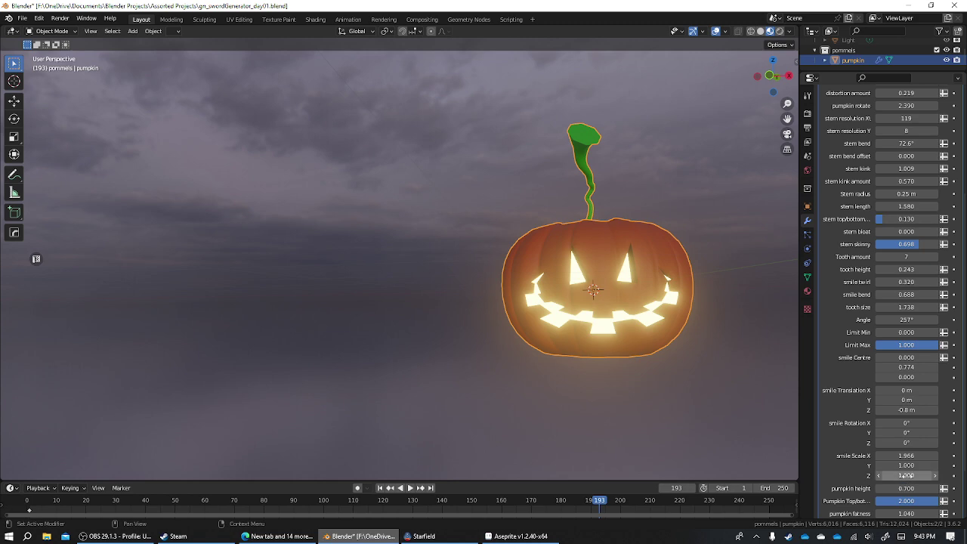
pyautogui.scroll(-1, 908, 487)
# - Make the pumpkin taller and move the smile down its face
pyautogui.moveTo(905, 469); pyautogui.dragTo(953, 468)
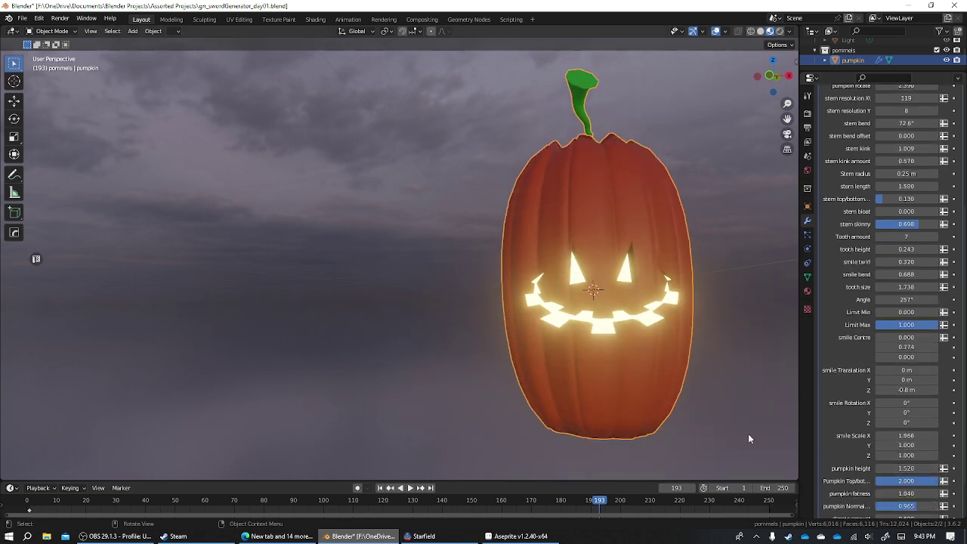
pyautogui.moveTo(527, 400); pyautogui.dragTo(600, 405, button='middle')
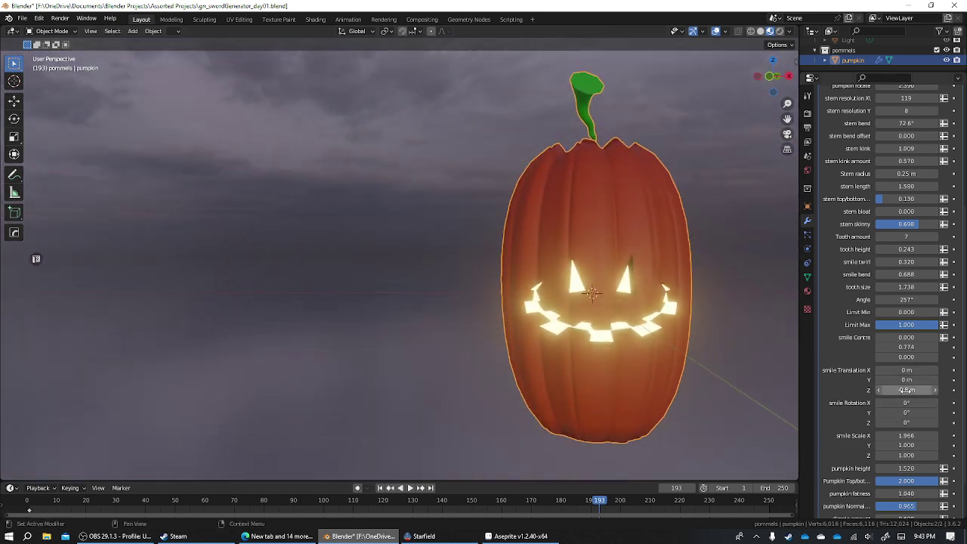
pyautogui.moveTo(907, 390); pyautogui.dragTo(847, 390)
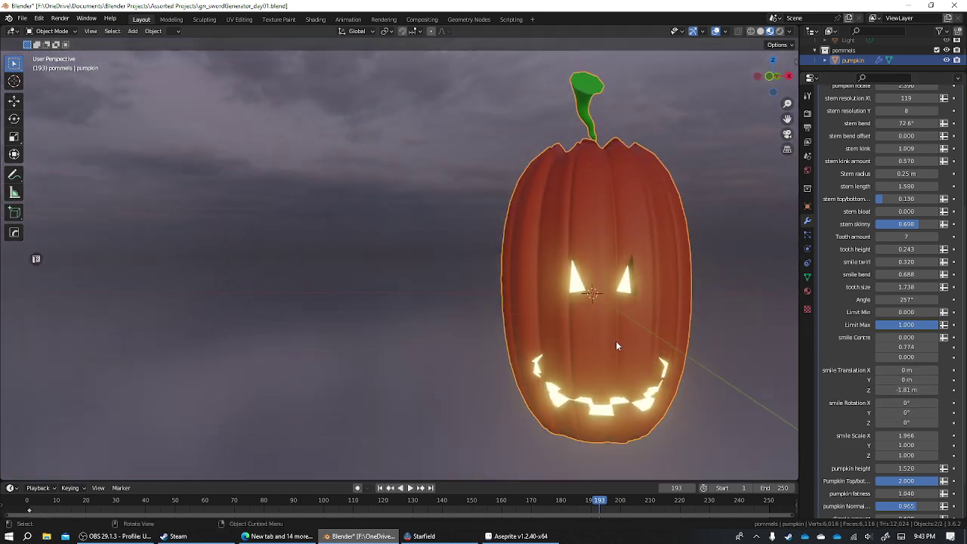
pyautogui.moveTo(615, 346); pyautogui.dragTo(612, 336, button='middle')
pyautogui.scroll(3, 612, 336)
pyautogui.scroll(-3, 876, 482)
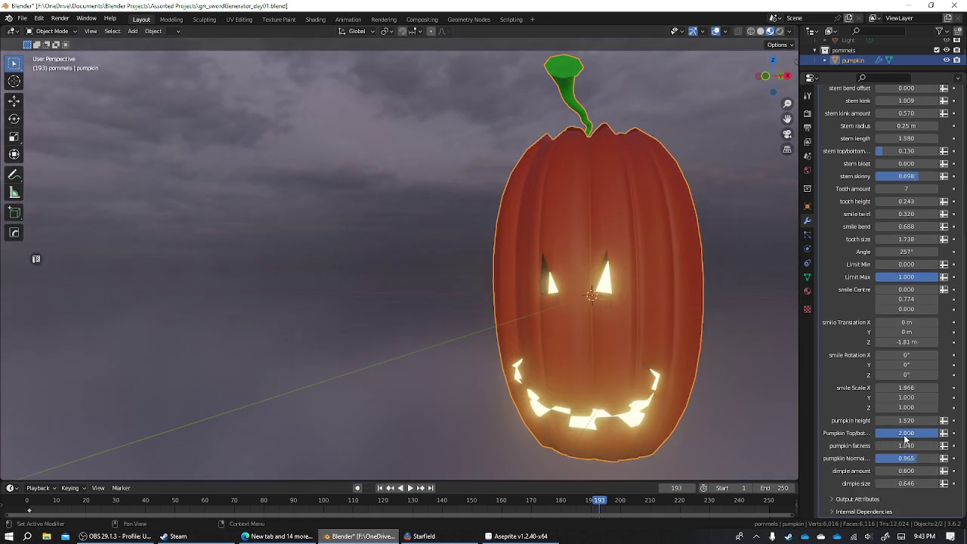
# - Set top/bottom shaping to 0.850, fatten slightly, raise the smile, and enlarge dimple size to 0.566
pyautogui.moveTo(908, 437)
pyautogui.mouseDown()
pyautogui.moveTo(846, 437)
pyautogui.moveTo(936, 433)
pyautogui.moveTo(884, 421)
pyautogui.mouseUp()
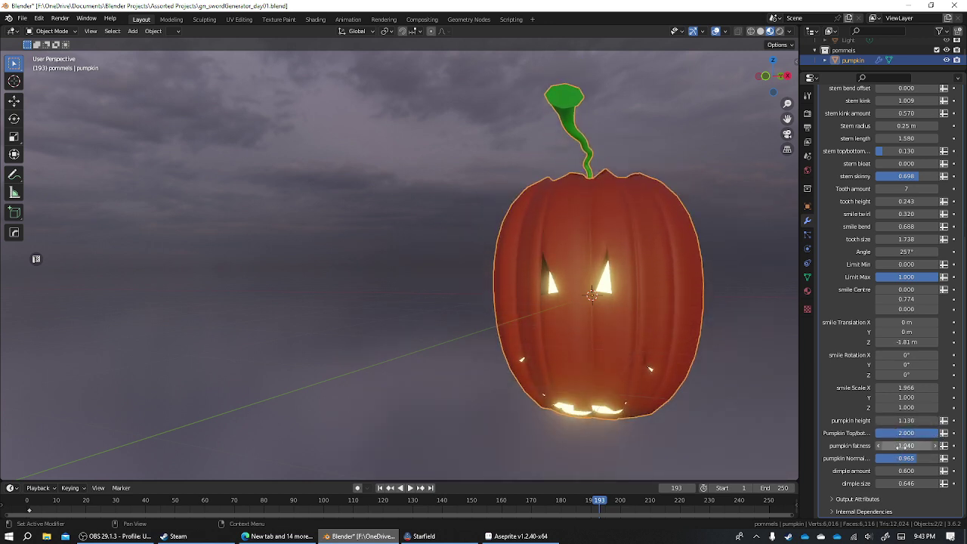
pyautogui.moveTo(906, 446); pyautogui.dragTo(918, 446)
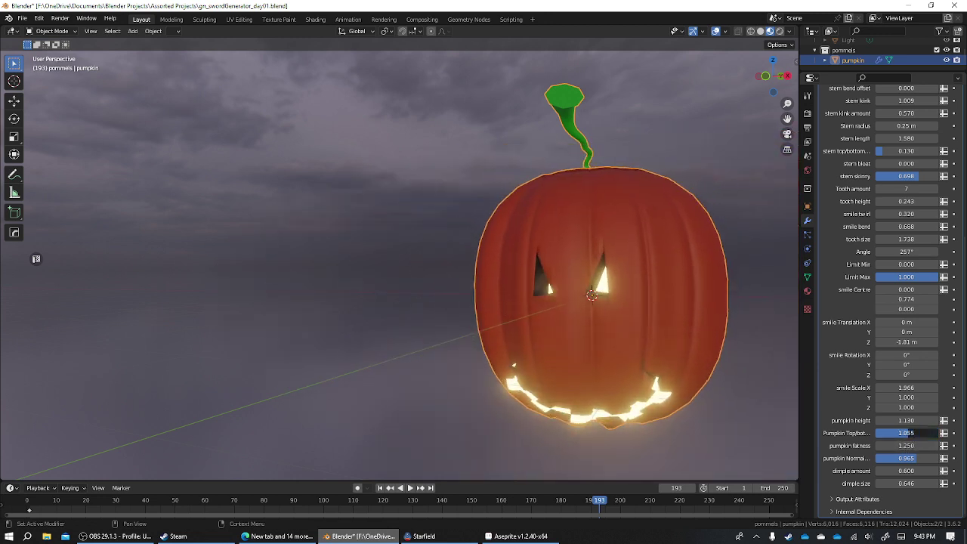
pyautogui.moveTo(907, 432)
pyautogui.mouseDown()
pyautogui.moveTo(915, 458)
pyautogui.moveTo(899, 458)
pyautogui.moveTo(910, 458)
pyautogui.mouseUp()
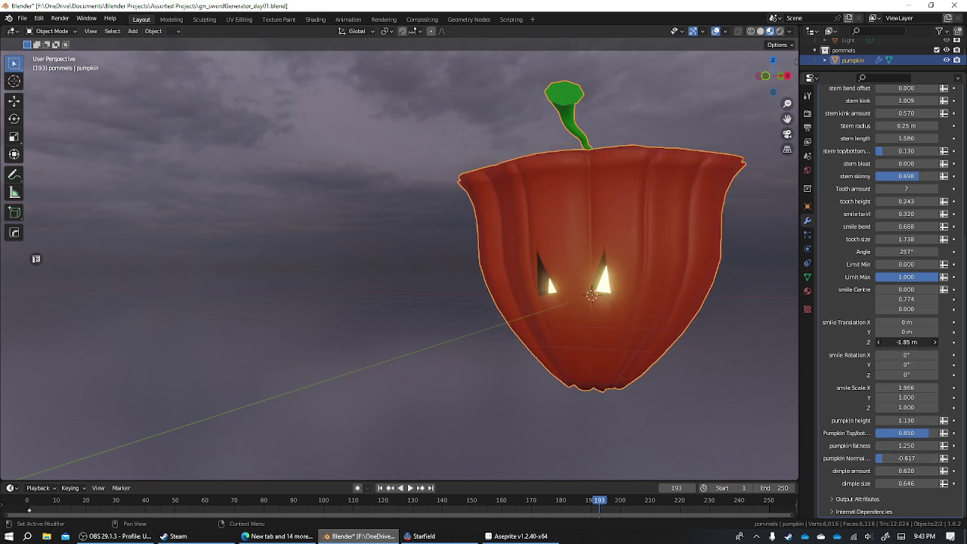
pyautogui.moveTo(907, 341); pyautogui.dragTo(929, 341)
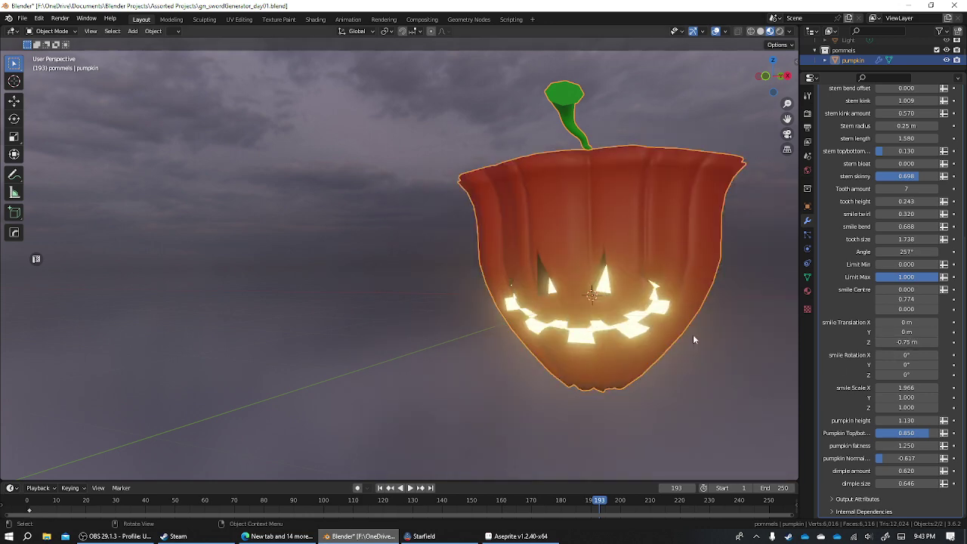
pyautogui.moveTo(693, 333); pyautogui.dragTo(622, 326, button='middle')
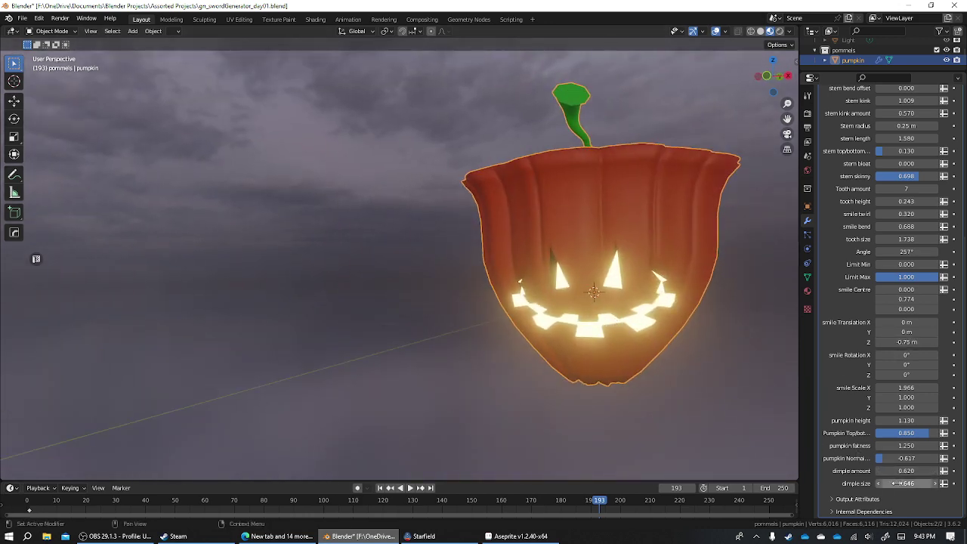
pyautogui.moveTo(896, 483)
pyautogui.mouseDown()
pyautogui.moveTo(937, 484)
pyautogui.moveTo(884, 483)
pyautogui.moveTo(880, 470)
pyautogui.moveTo(931, 471)
pyautogui.moveTo(900, 471)
pyautogui.mouseUp()
# - Undo back to the round pumpkin (height 0.700, fatness 1.040) and save gn_swordGenerator_day01.blend
pyautogui.scroll(-2, 768, 459)
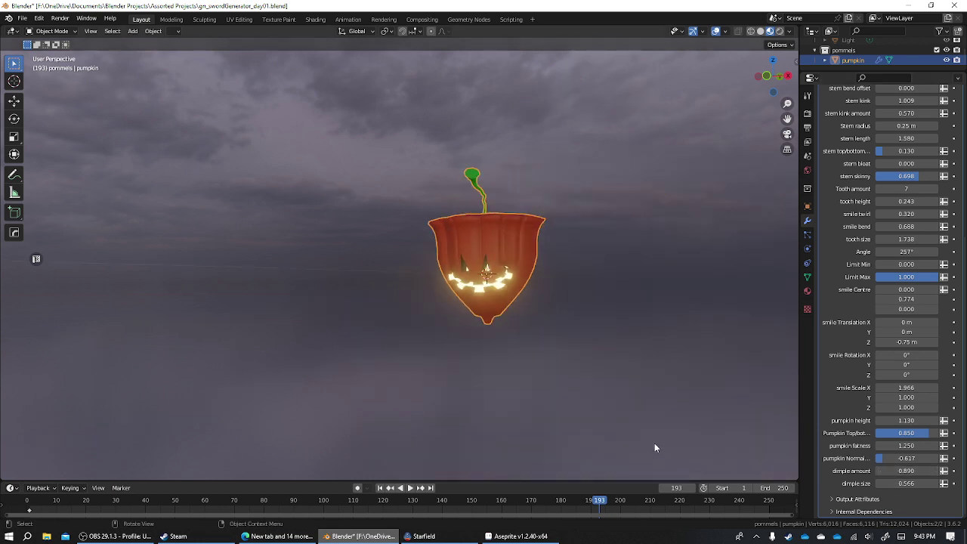
pyautogui.scroll(-2, 654, 442)
pyautogui.hotkey('ctrl', 'z')
pyautogui.hotkey('ctrl', 'z')
pyautogui.hotkey('ctrl', 'z')
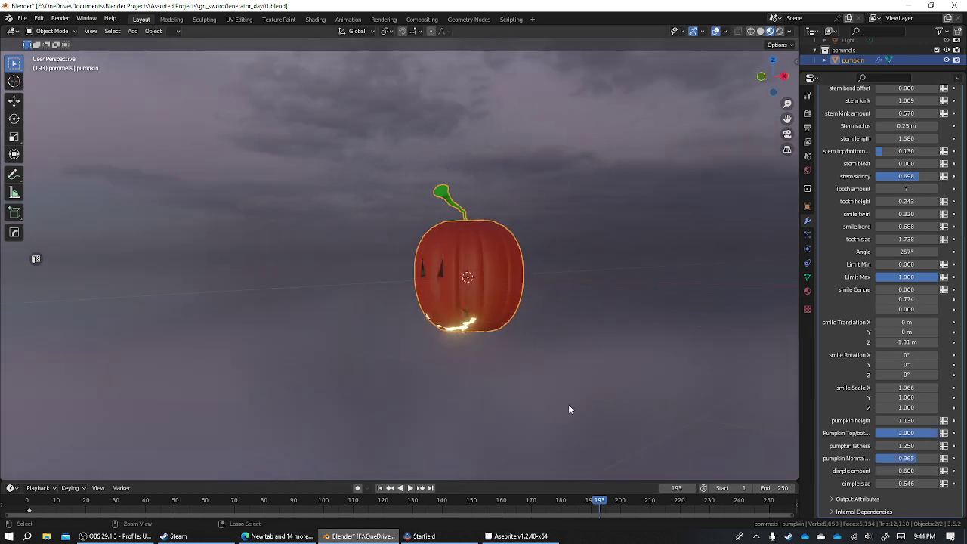
pyautogui.hotkey('ctrl', 'z')
pyautogui.hotkey('ctrl', 'z')
pyautogui.hotkey('ctrl', 'z')
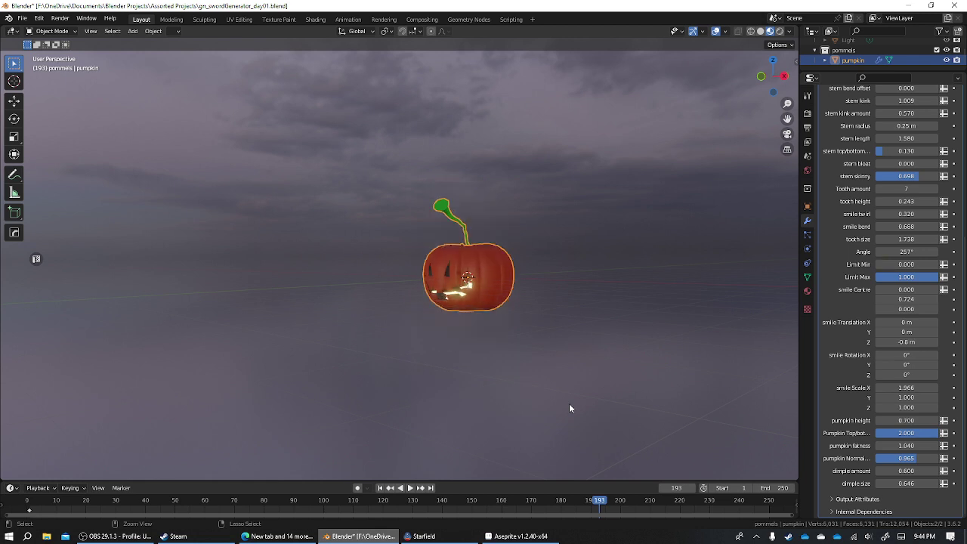
pyautogui.hotkey('ctrl', 'z')
pyautogui.hotkey('ctrl', 'z')
pyautogui.moveTo(522, 391); pyautogui.dragTo(563, 381, button='middle')
pyautogui.hotkey('ctrl', 's')
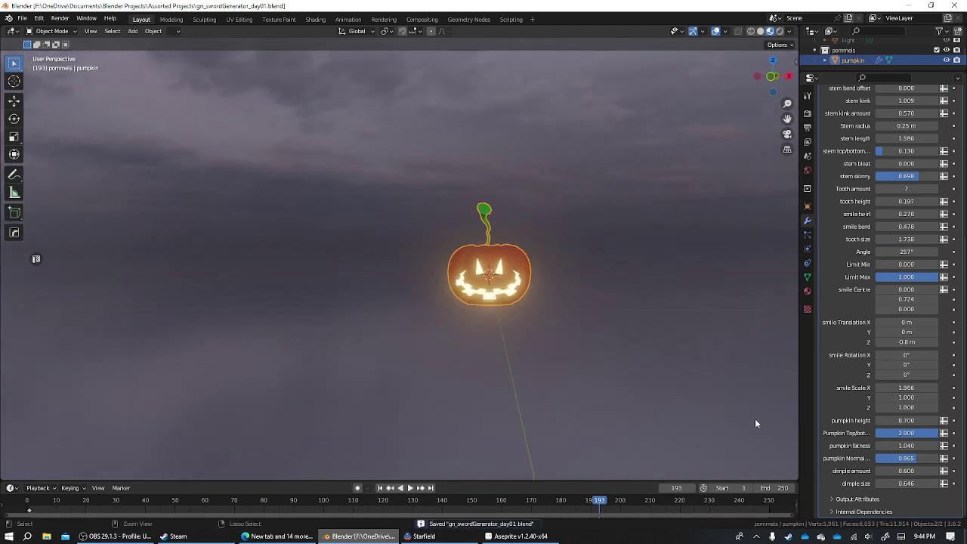